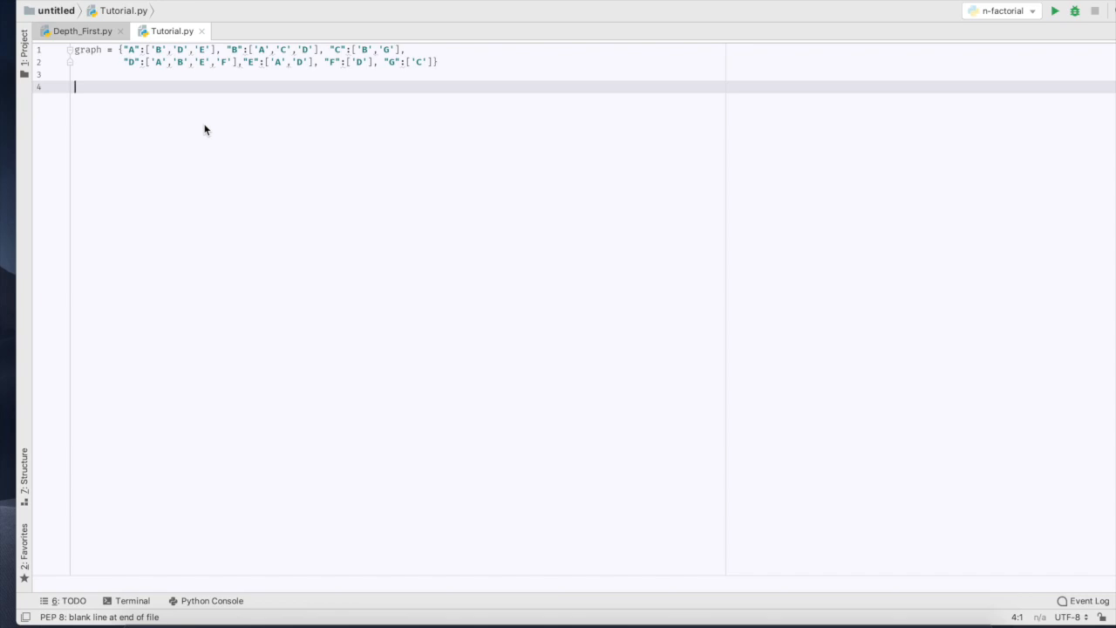
{"action": "type", "text": "visitted"}
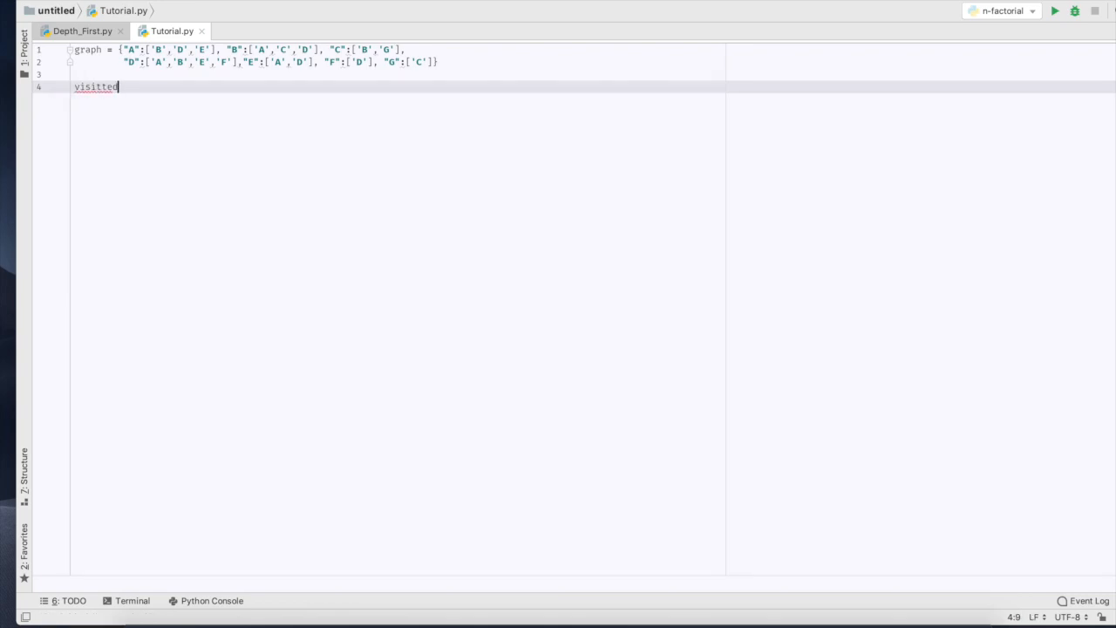
- Declare visitedlist = [] on line 4 and leave blank lines for a new function
{"action": "key", "text": "BackSpace"}
{"action": "key", "text": "BackSpace"}
{"action": "key", "text": "BackSpace"}
{"action": "type", "text": "edl"}
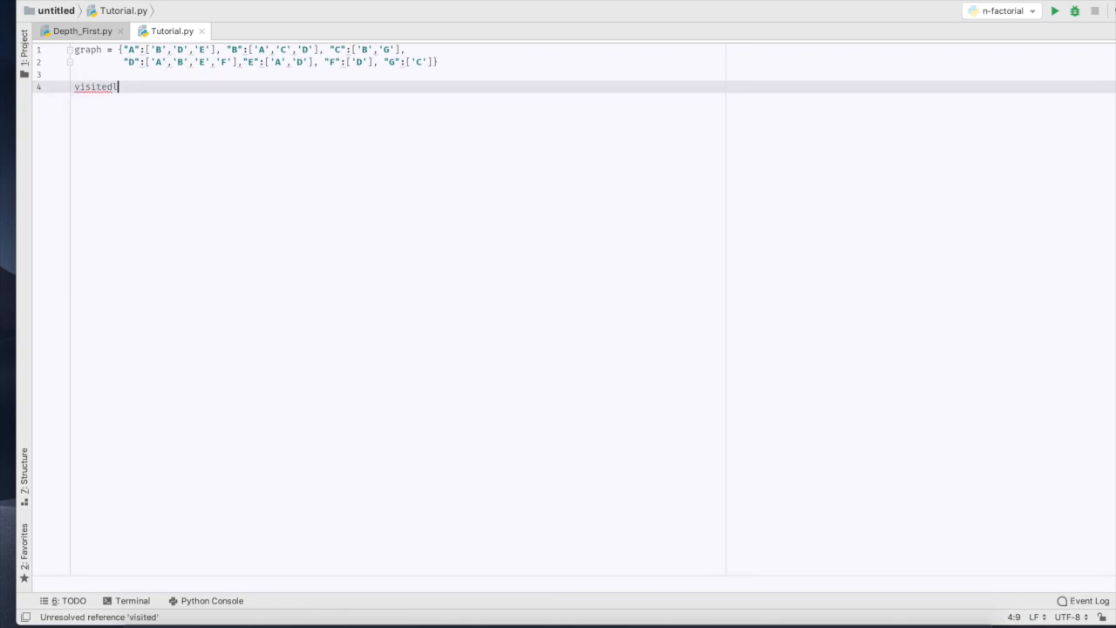
{"action": "type", "text": "ist = []"}
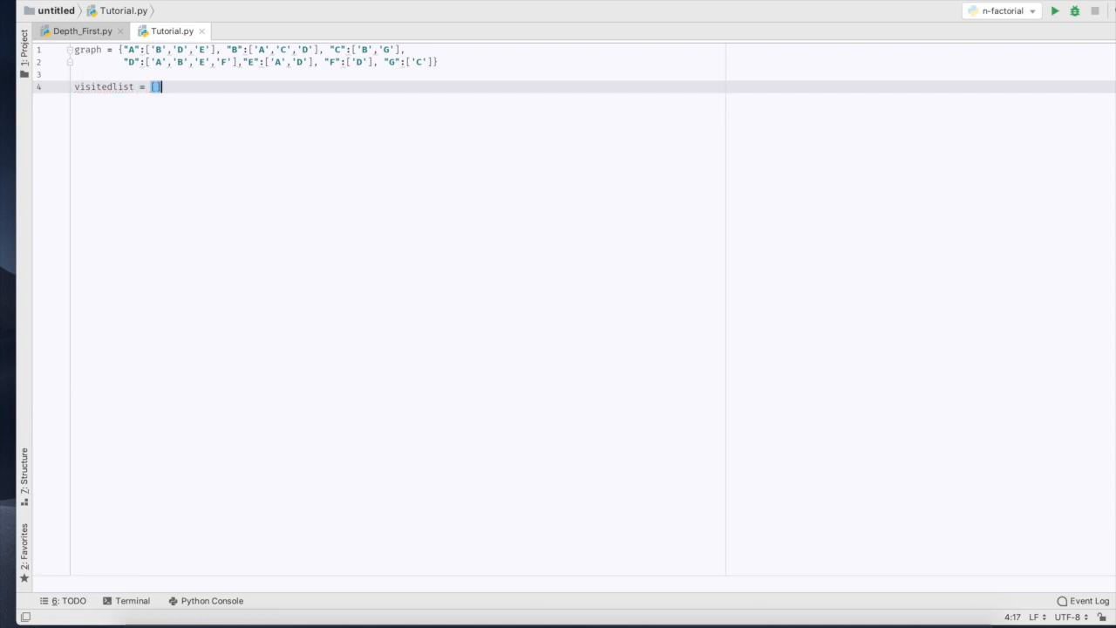
{"action": "key", "text": "Return"}
{"action": "left_click", "coordinate": [157, 87]}
{"action": "left_click", "coordinate": [159, 86]}
{"action": "key", "text": "Return"}
{"action": "key", "text": "Return"}
{"action": "type", "text": "def "}
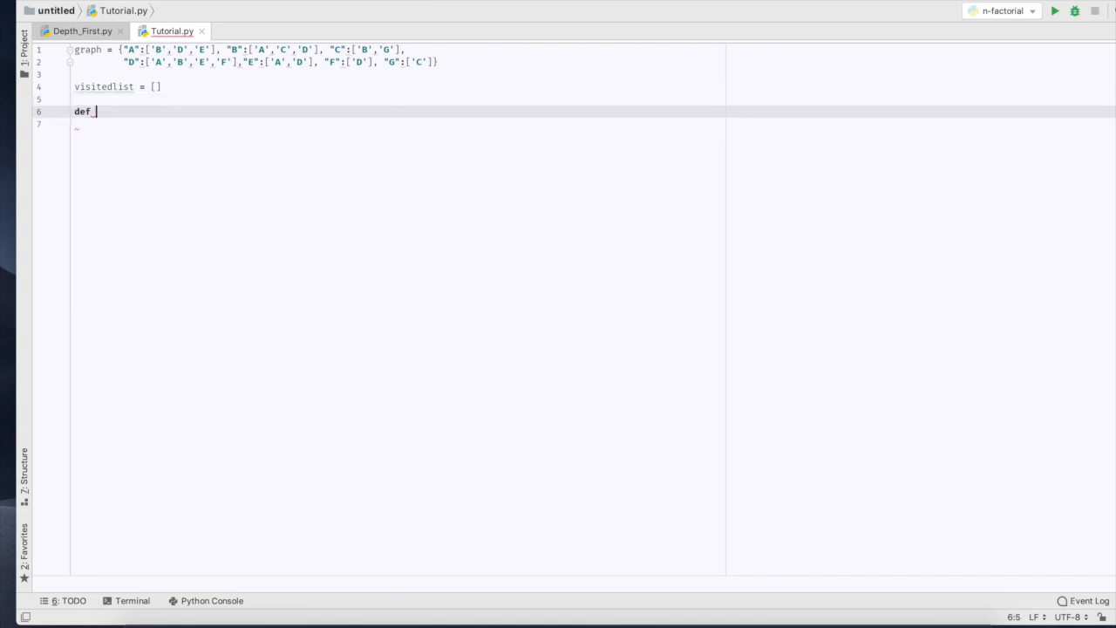
{"action": "type", "text": "Depth"}
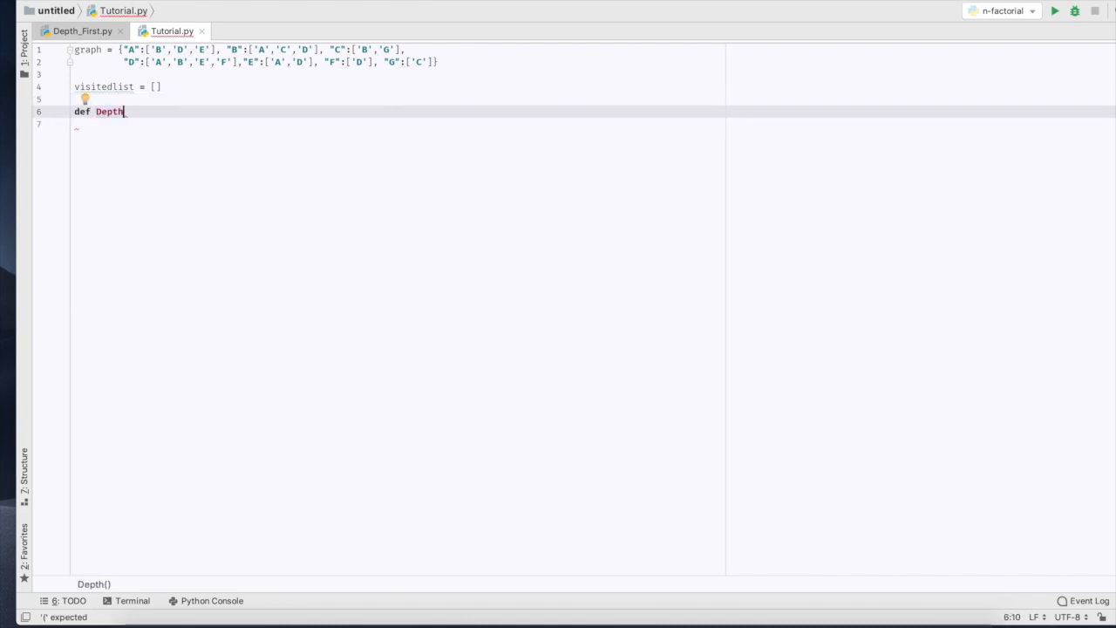
{"action": "type", "text": "FirstSea"}
{"action": "type", "text": "rch("}
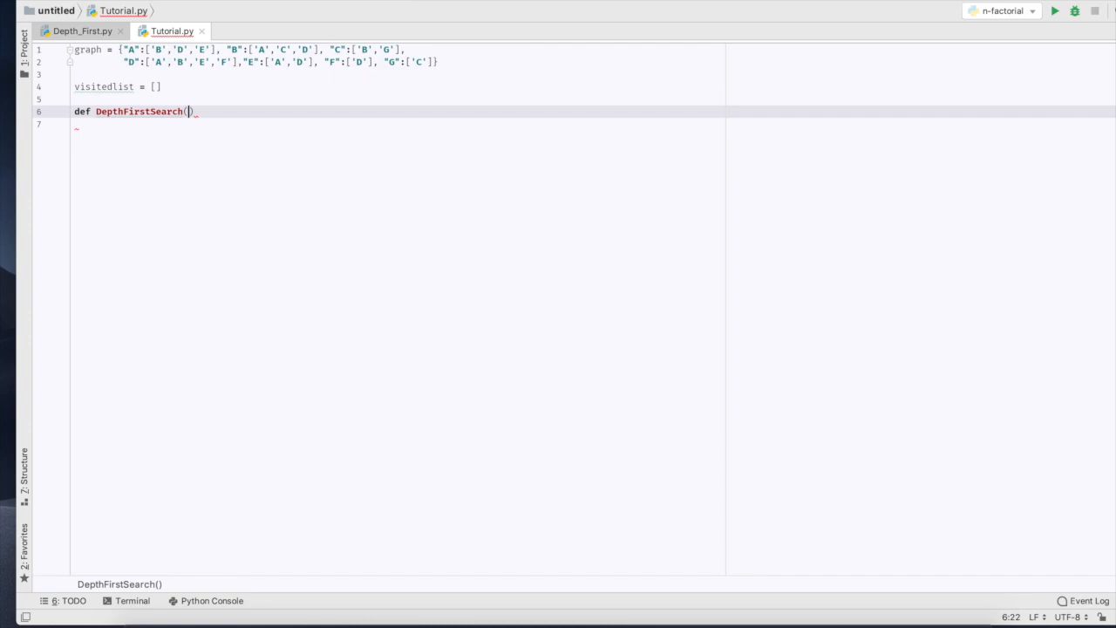
{"action": "type", "text": "graph"}
{"action": "type", "text": ","}
{"action": "type", "text": "Current"}
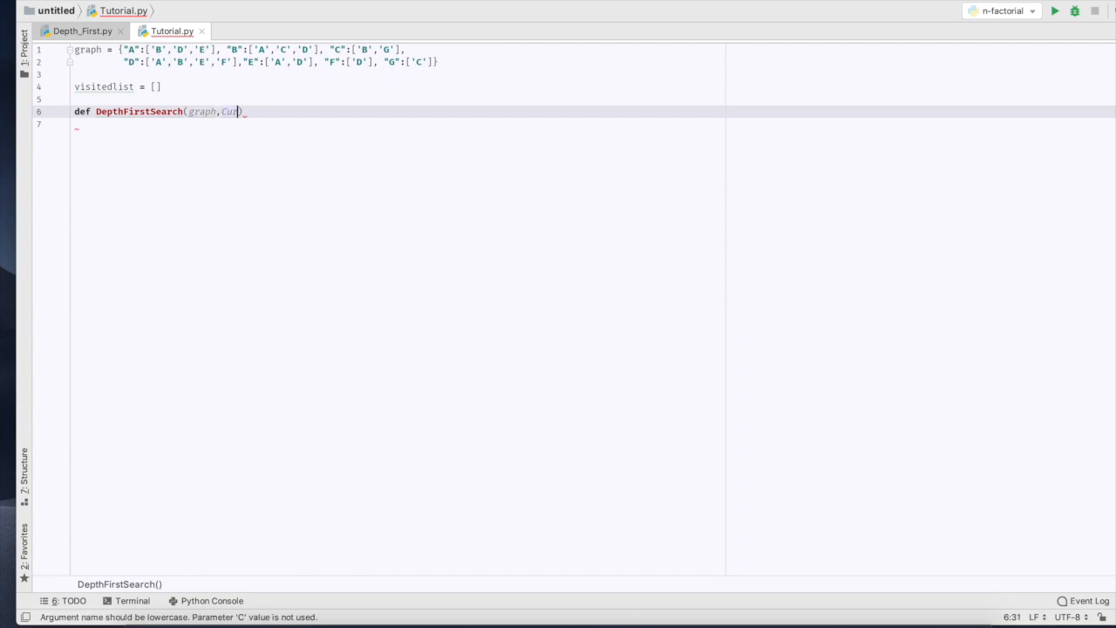
{"action": "type", "text": "Vertex"}
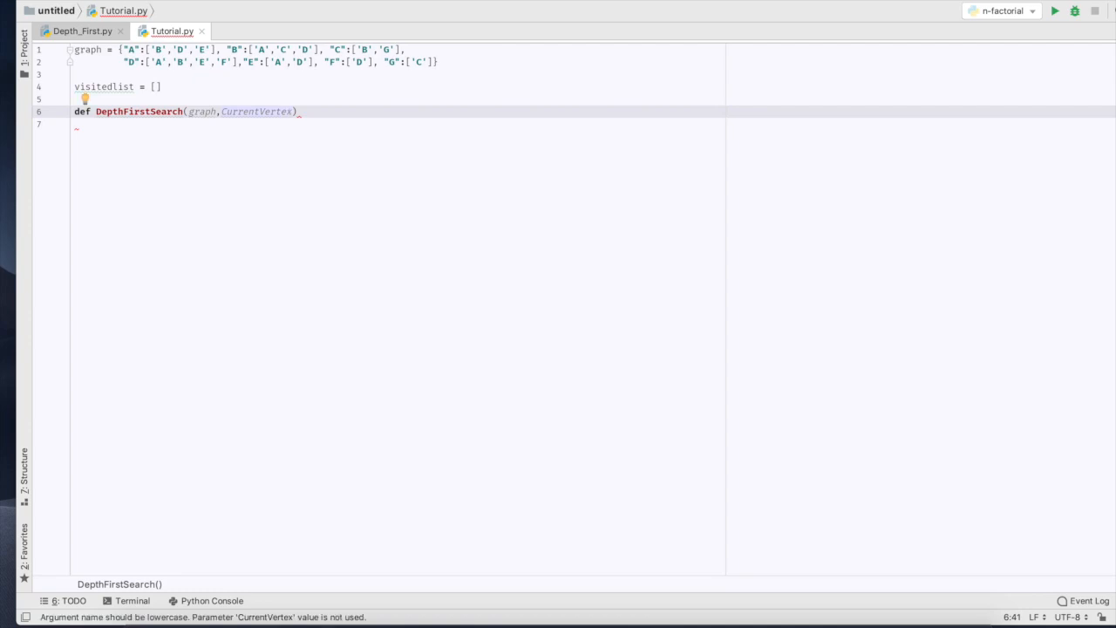
{"action": "type", "text": ",visited)"}
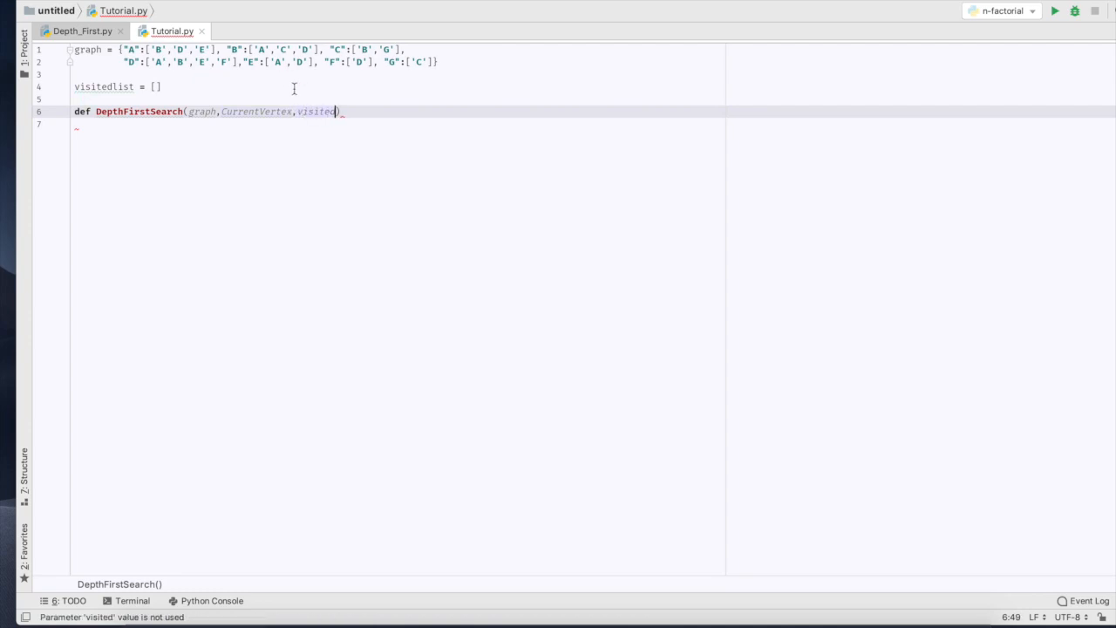
{"action": "type", "text": ":"}
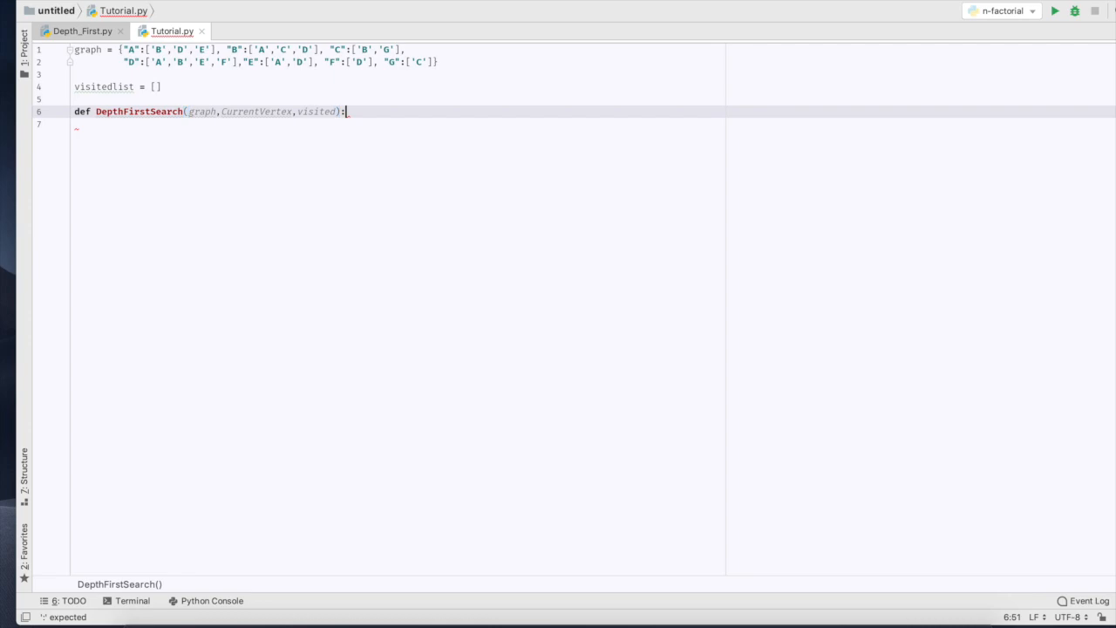
- Write the header def DepthFirstSearch(graph, CurrentVertex, visited): and start its body
{"action": "key", "text": "Return"}
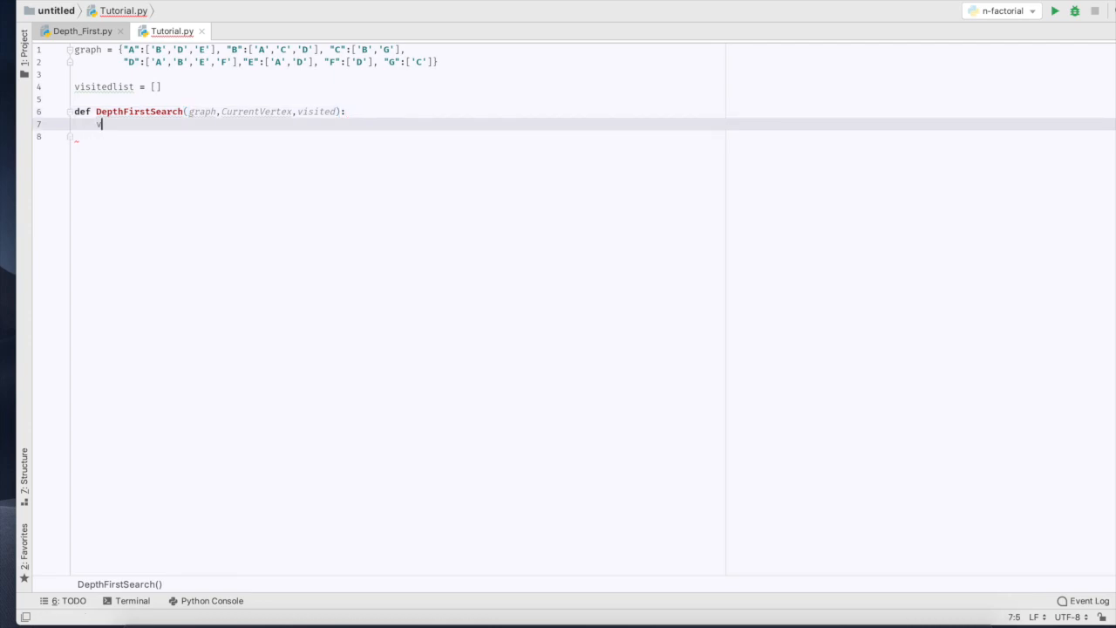
{"action": "type", "text": "visi"}
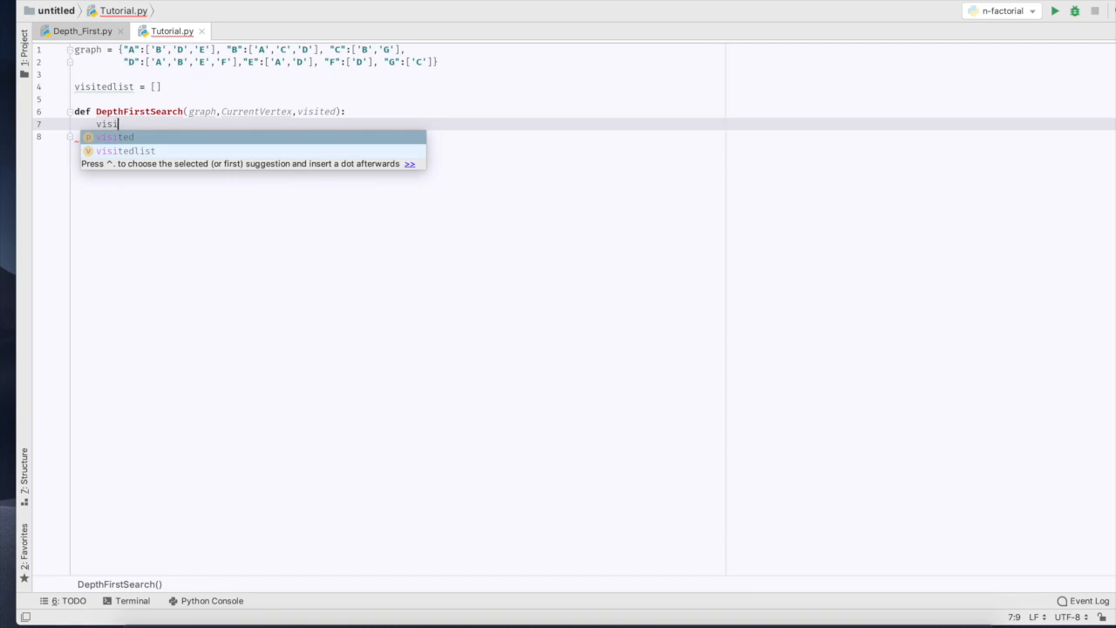
- Append CurrentVertex to the visited list as the first line of the function body
{"action": "key", "text": "Down"}
{"action": "key", "text": "Tab"}
{"action": "type", "text": ".appen"}
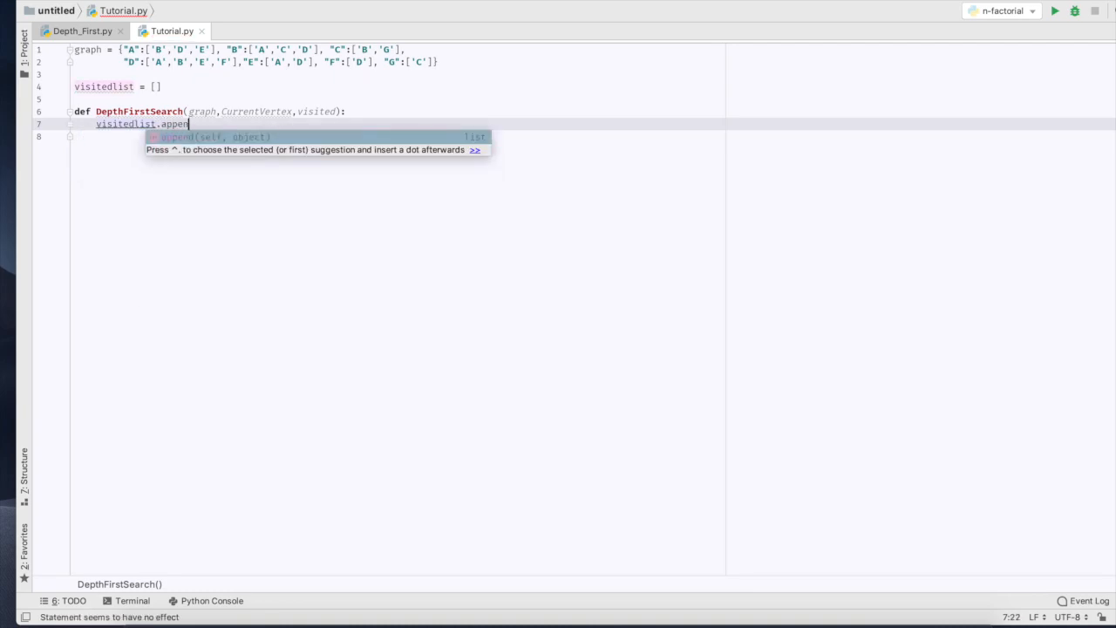
{"action": "type", "text": "d(Cu"}
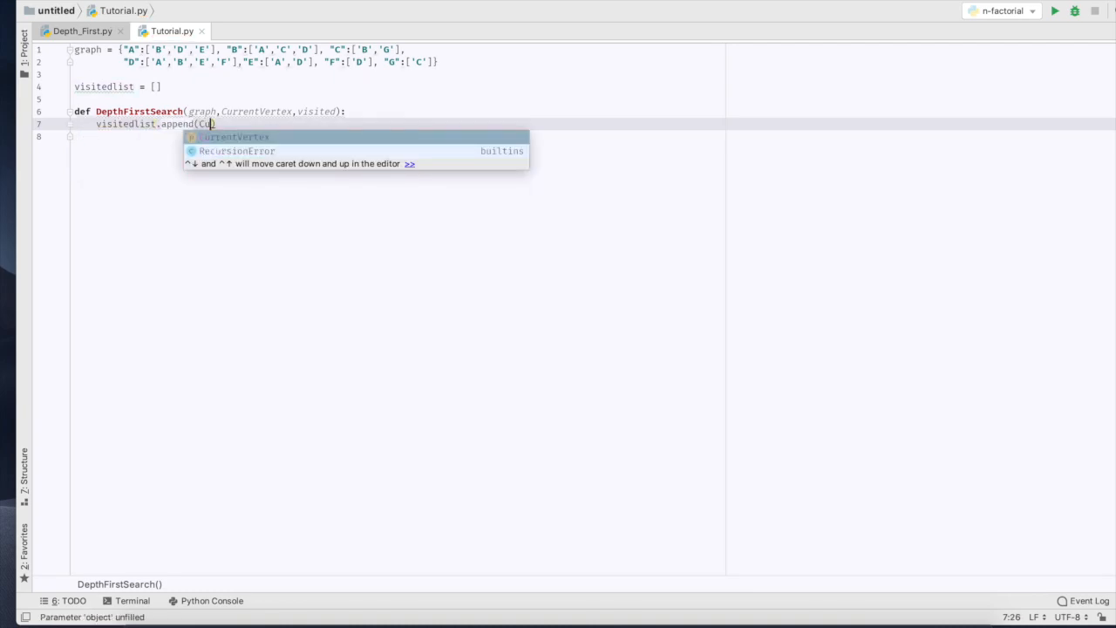
{"action": "key", "text": "Tab"}
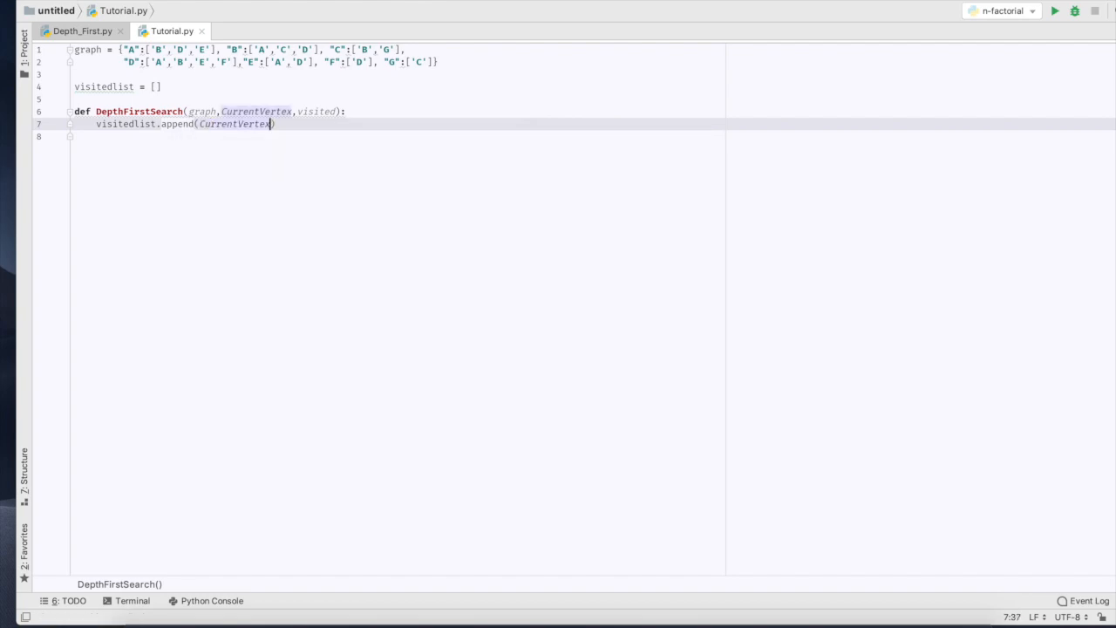
{"action": "key", "text": "End"}
{"action": "key", "text": "Return"}
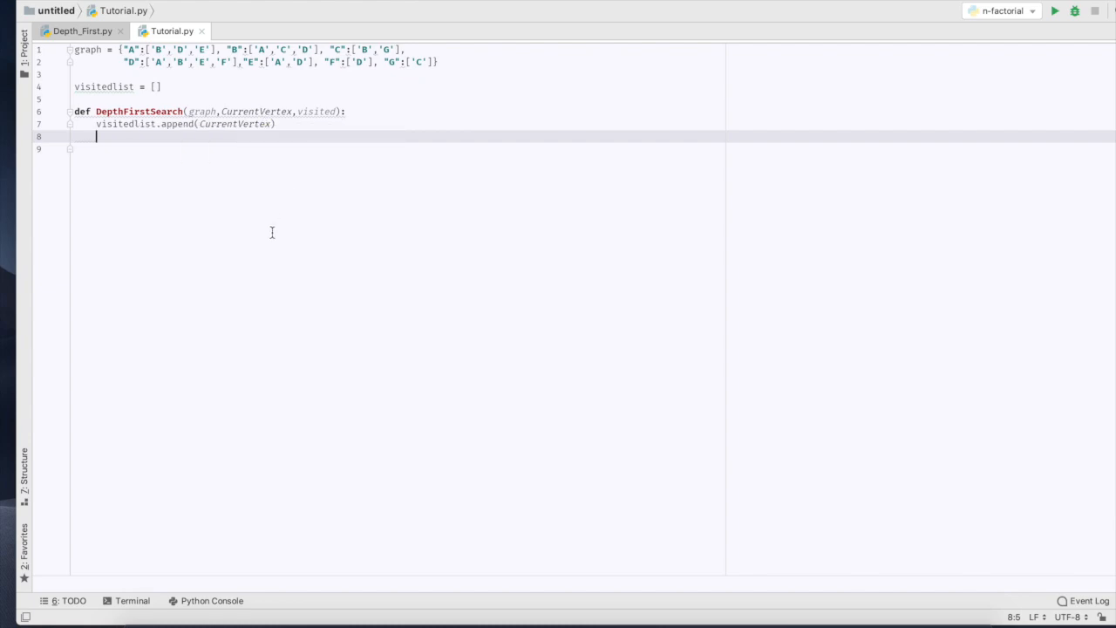
{"action": "type", "text": "for "}
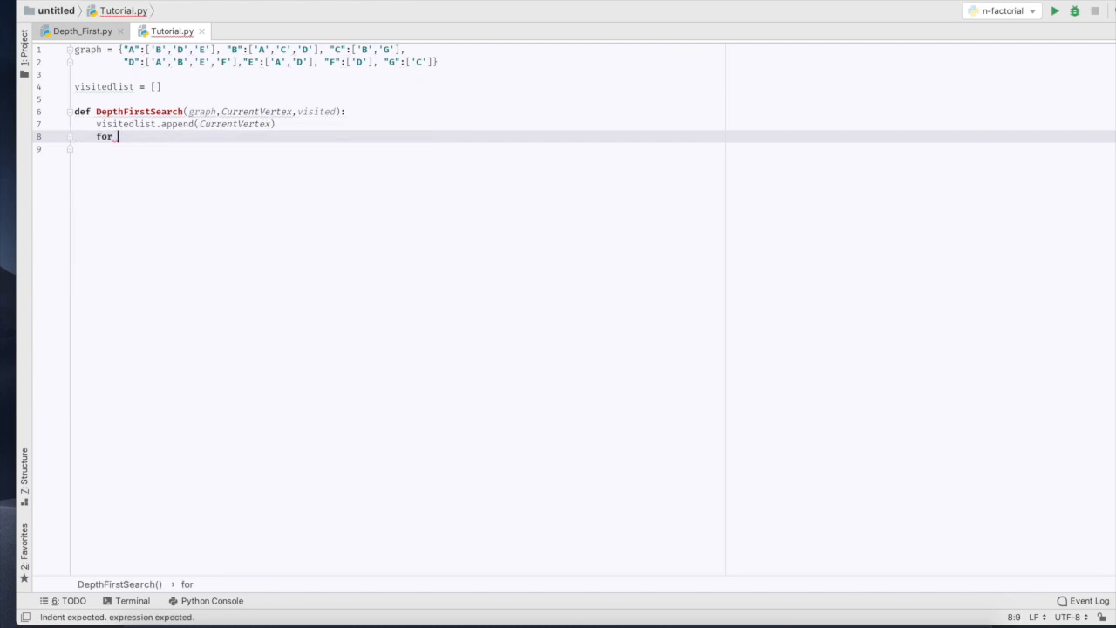
{"action": "type", "text": "i in graph["}
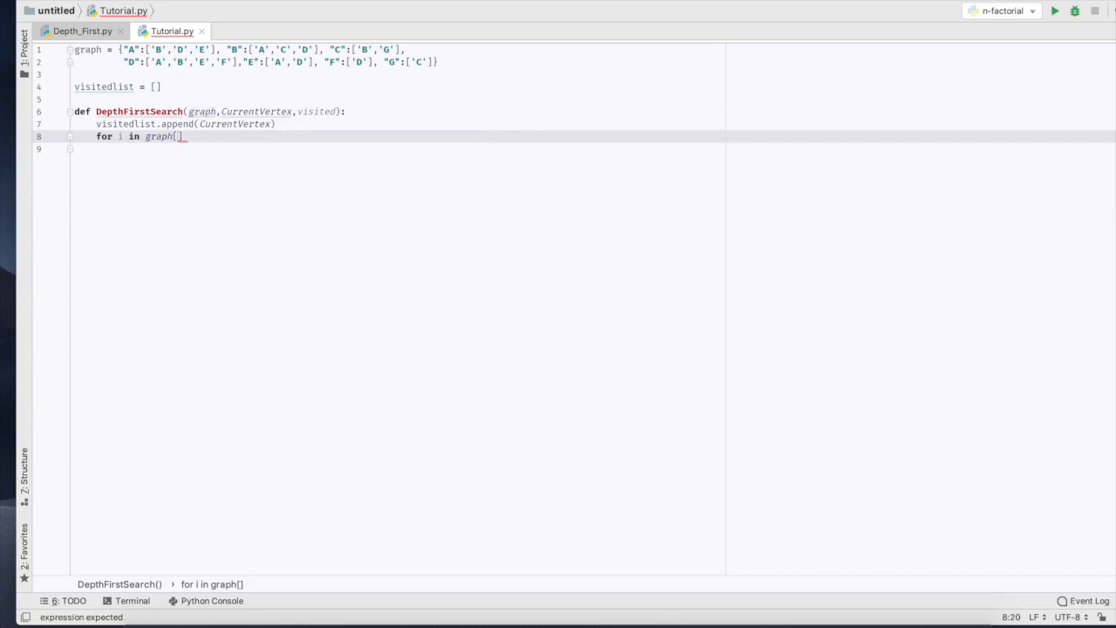
{"action": "type", "text": "C"}
- Loop over graph[CurrentVertex] neighbours and check whether each is already visited
{"action": "key", "text": "Tab"}
{"action": "key", "text": "End"}
{"action": "type", "text": ":"}
{"action": "key", "text": "Return"}
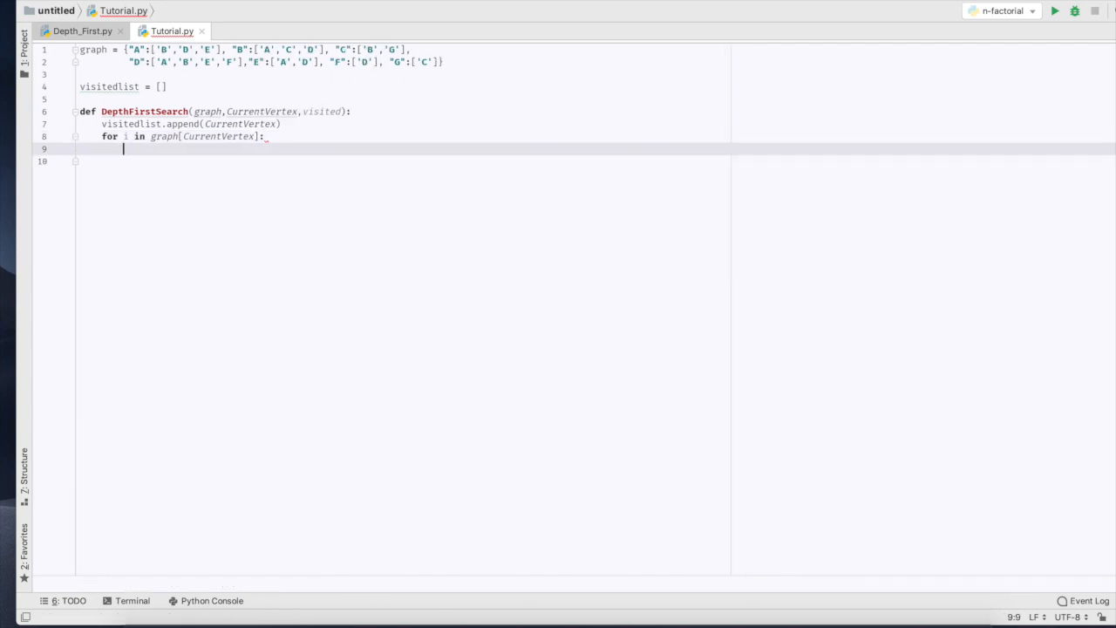
{"action": "type", "text": "if "}
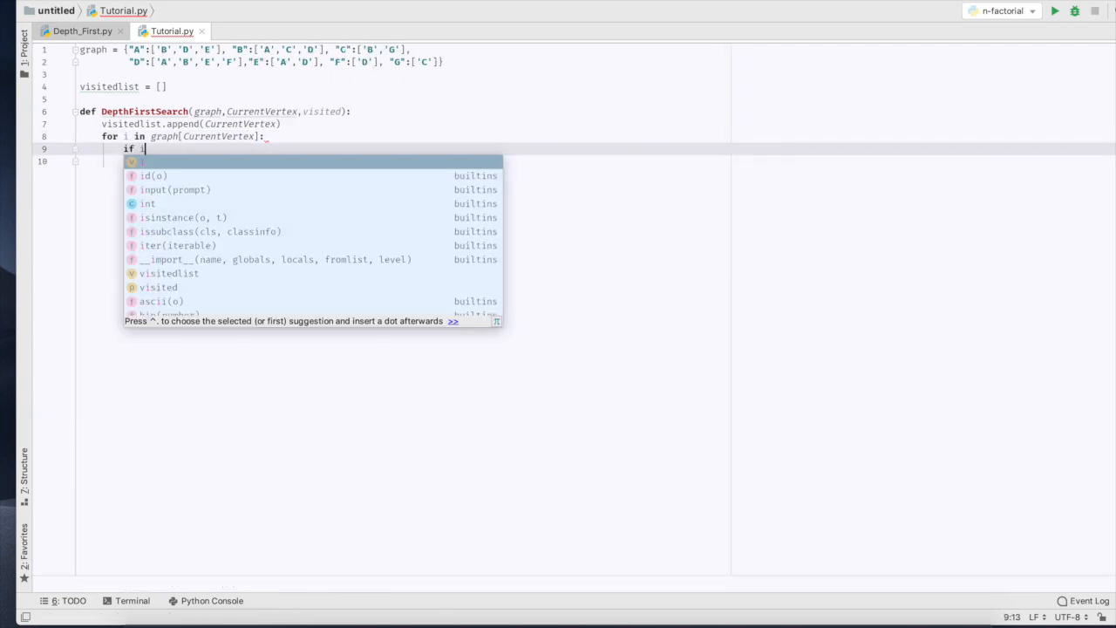
{"action": "type", "text": "i not "}
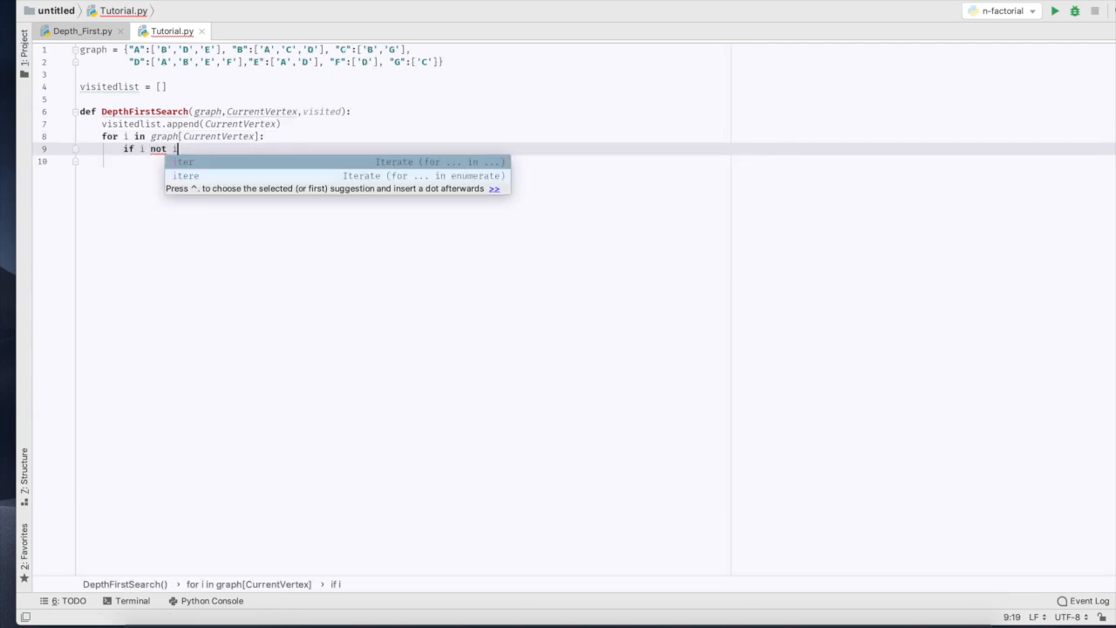
{"action": "type", "text": "in vi"}
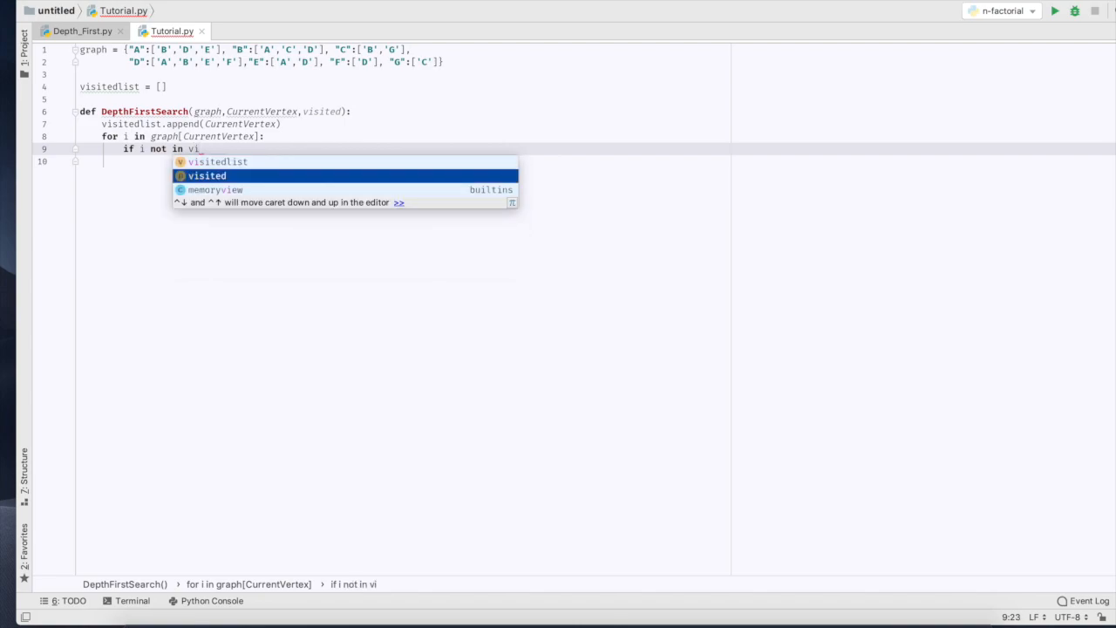
{"action": "type", "text": "sited:"}
{"action": "key", "text": "Return"}
{"action": "type", "text": "De"}
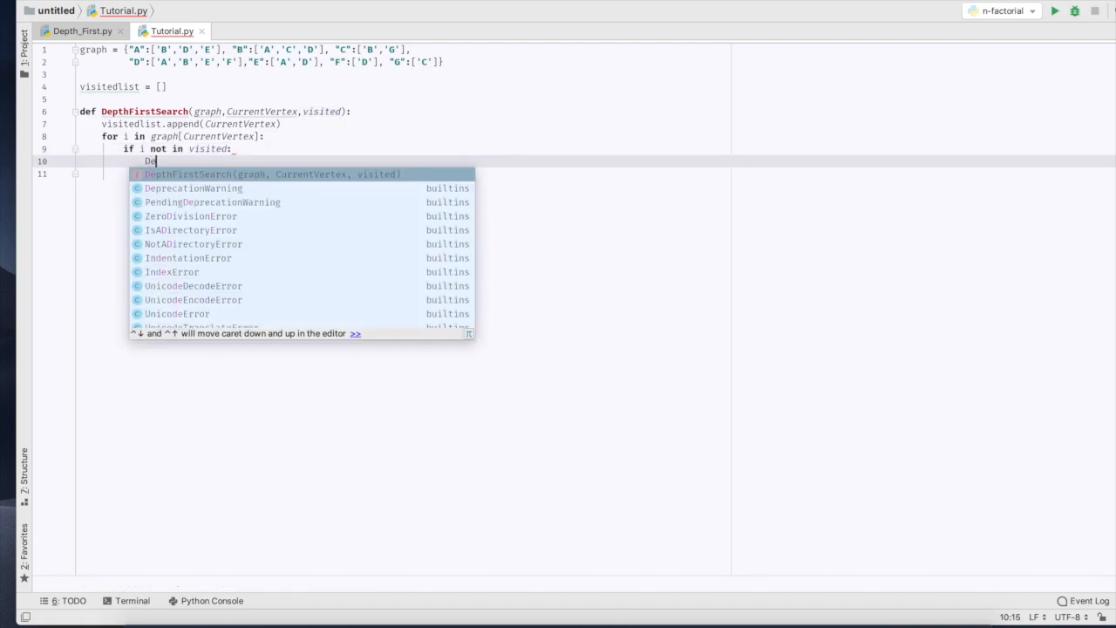
- Recurse with DepthFirstSearch(graph, i, visited) on each unvisited neighbour, then dedent below the loop
{"action": "key", "text": "Tab"}
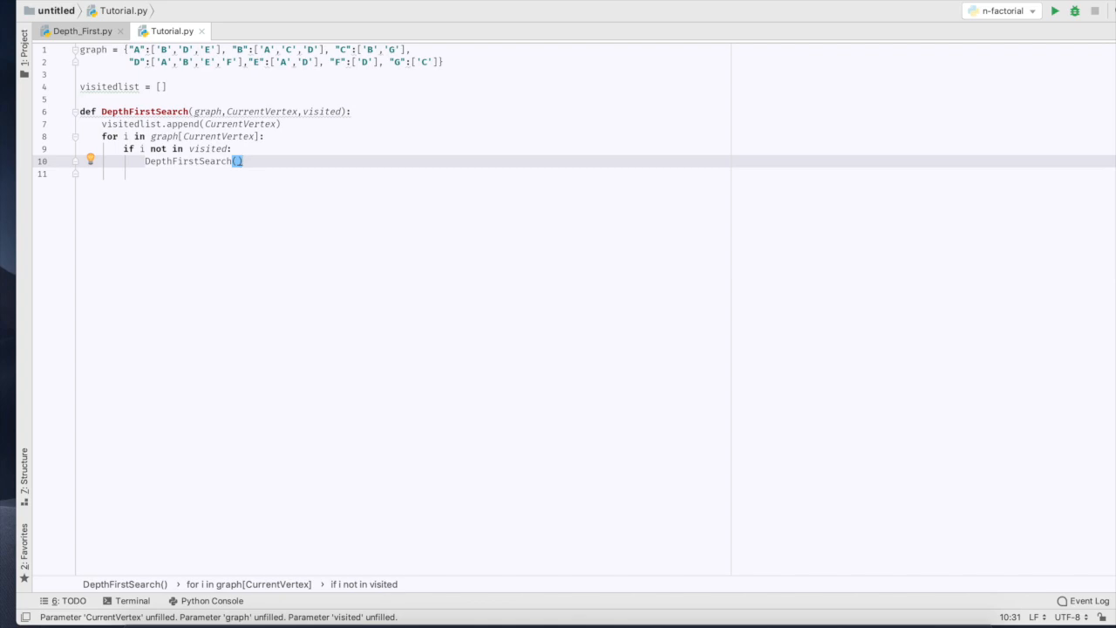
{"action": "type", "text": "graph,i"}
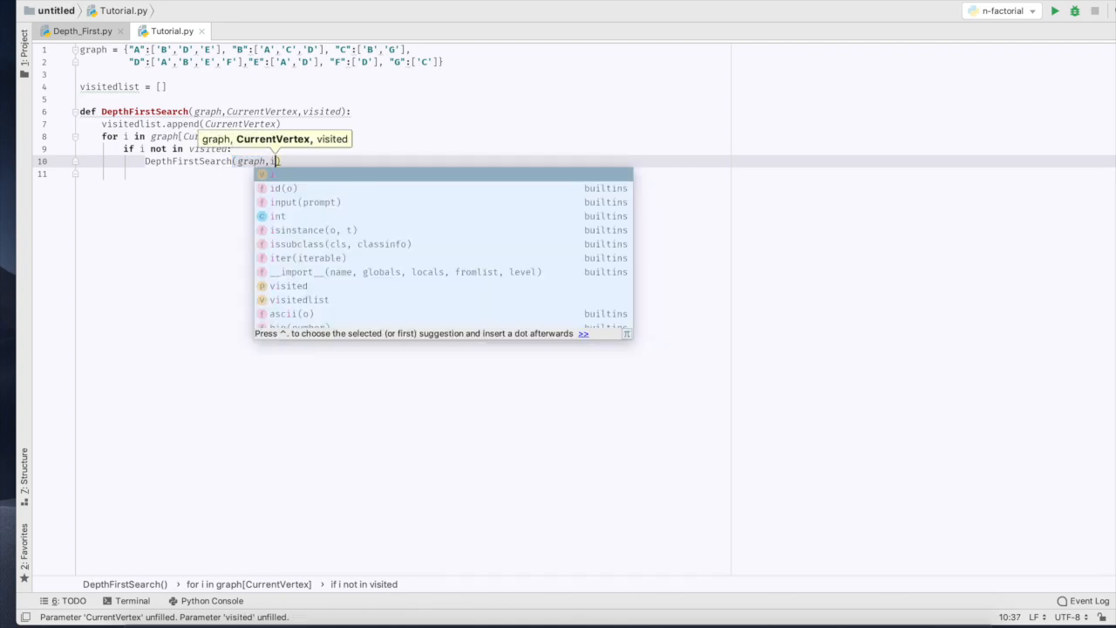
{"action": "type", "text": ",visi"}
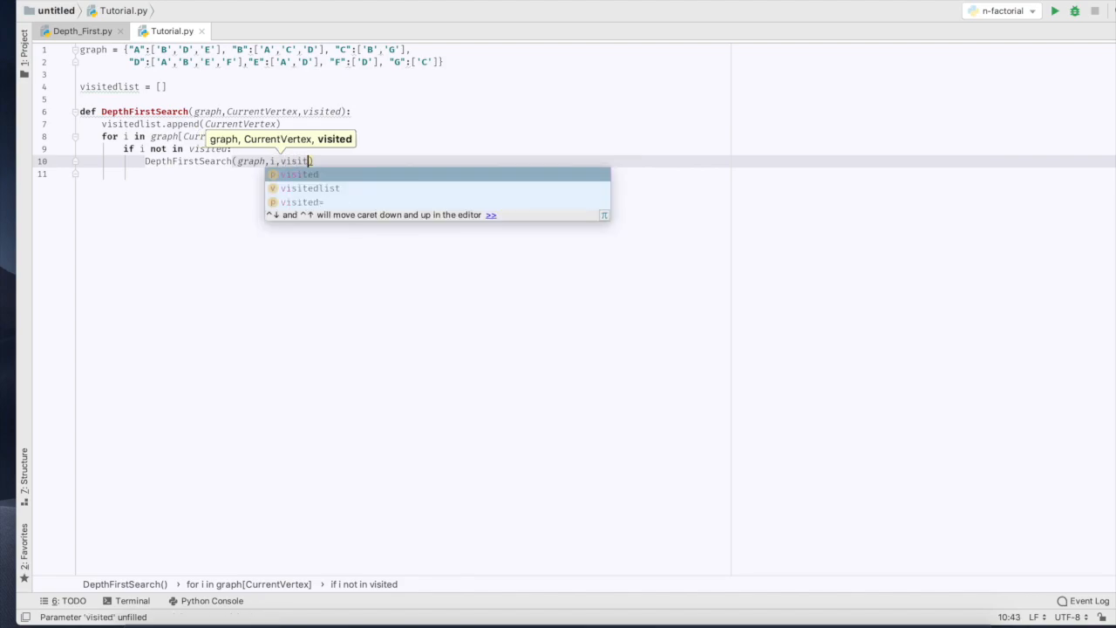
{"action": "type", "text": "tt"}
{"action": "key", "text": "BackSpace"}
{"action": "type", "text": "e"}
{"action": "key", "text": "Tab"}
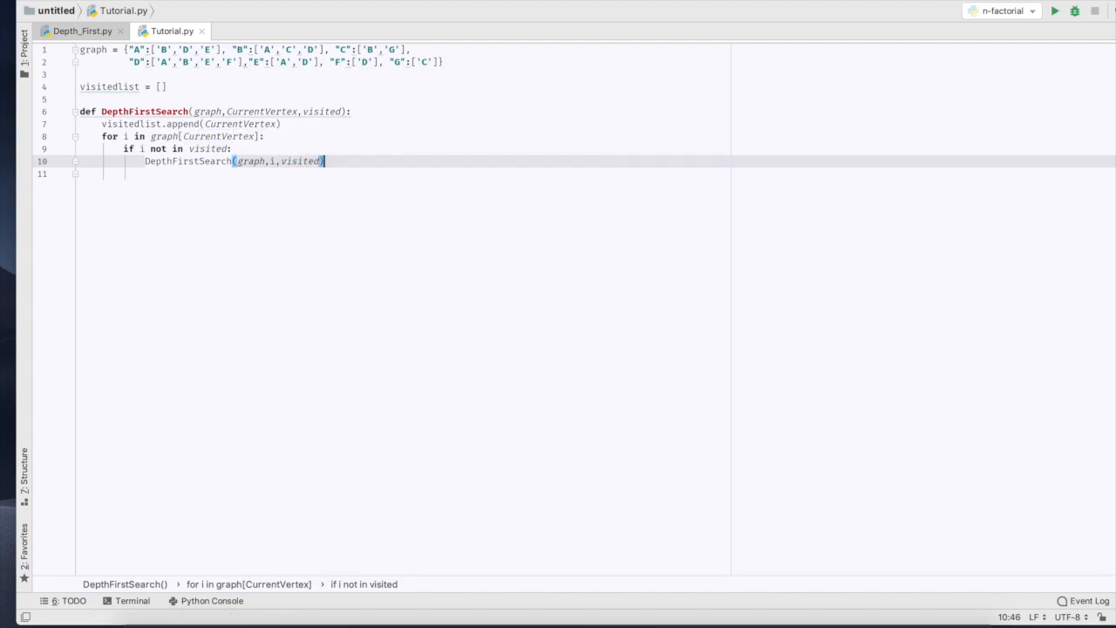
{"action": "key", "text": "Right"}
{"action": "key", "text": "Return"}
{"action": "key", "text": "BackSpace"}
{"action": "key", "text": "Return"}
{"action": "type", "text": "re"}
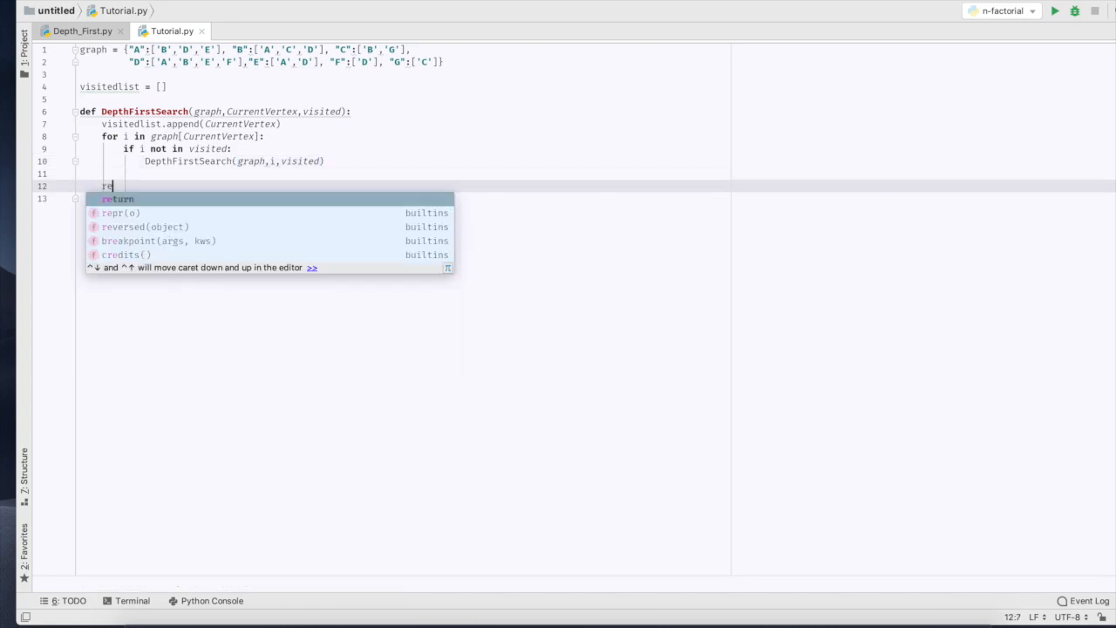
{"action": "type", "text": "turn visited"}
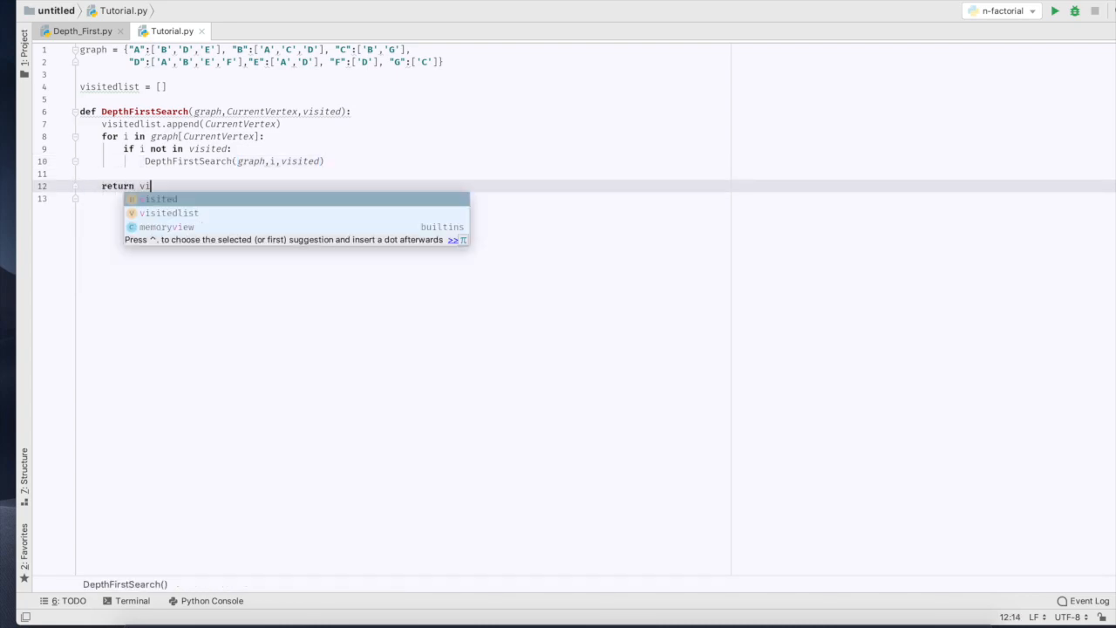
- End DepthFirstSearch with return visited and leave blank lines after the function
{"action": "key", "text": "Escape"}
{"action": "key", "text": "Return"}
{"action": "key", "text": "shift+Tab"}
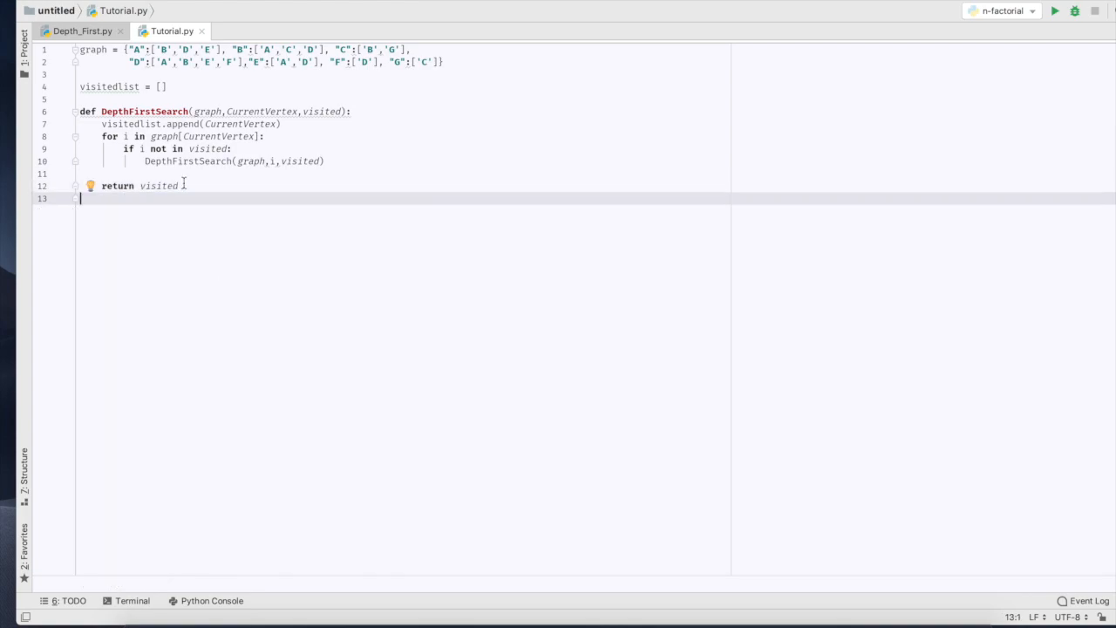
{"action": "left_click", "coordinate": [193, 186]}
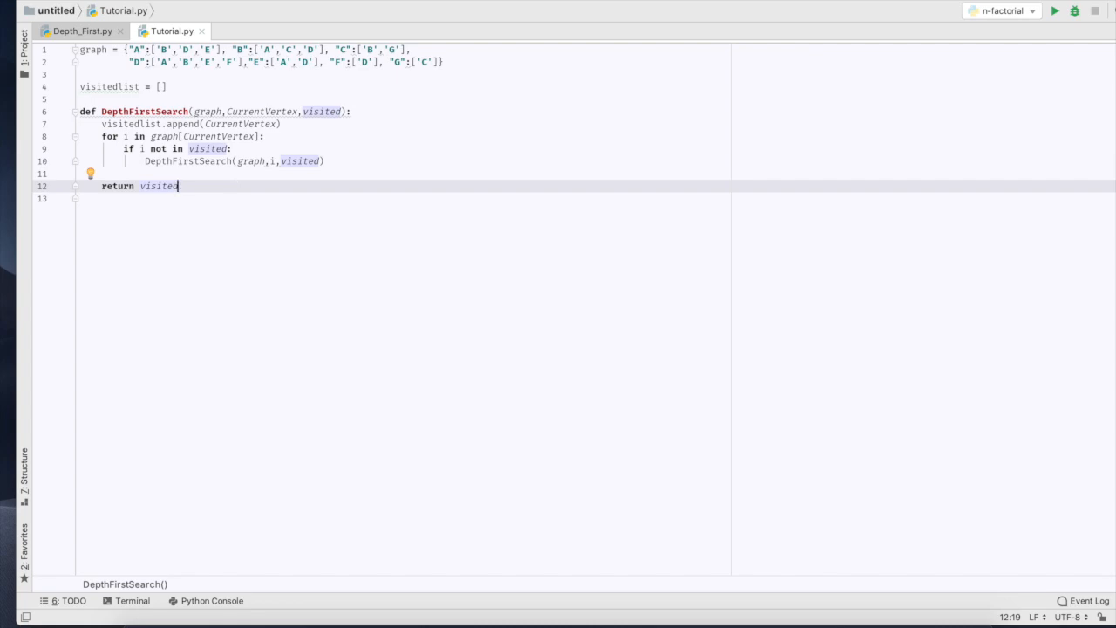
{"action": "key", "text": "Return"}
{"action": "key", "text": "Return"}
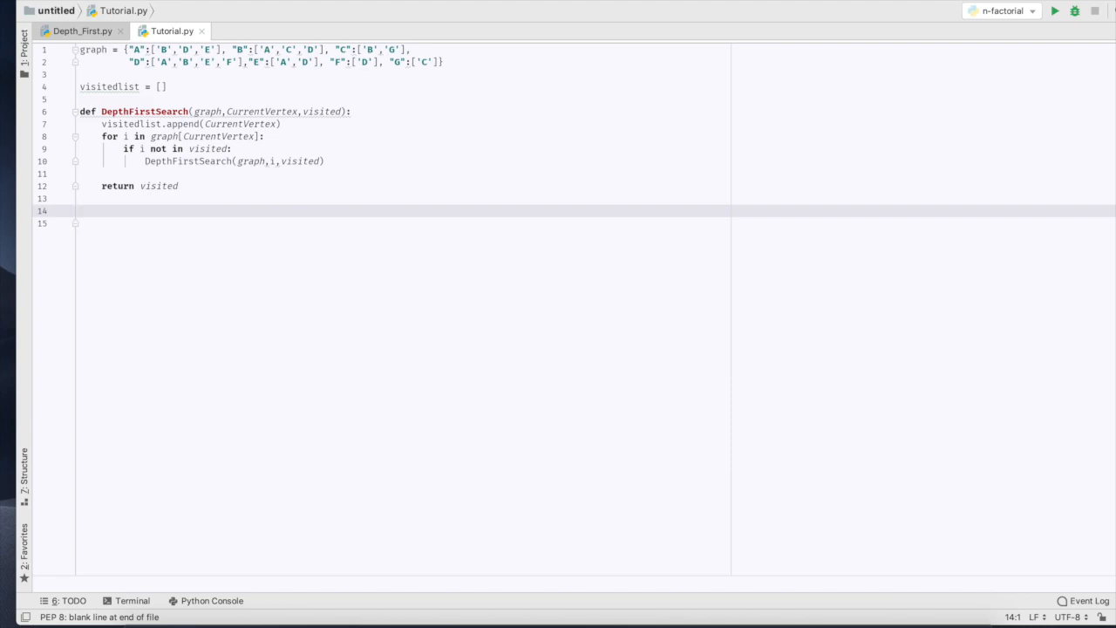
{"action": "type", "text": "DFS"}
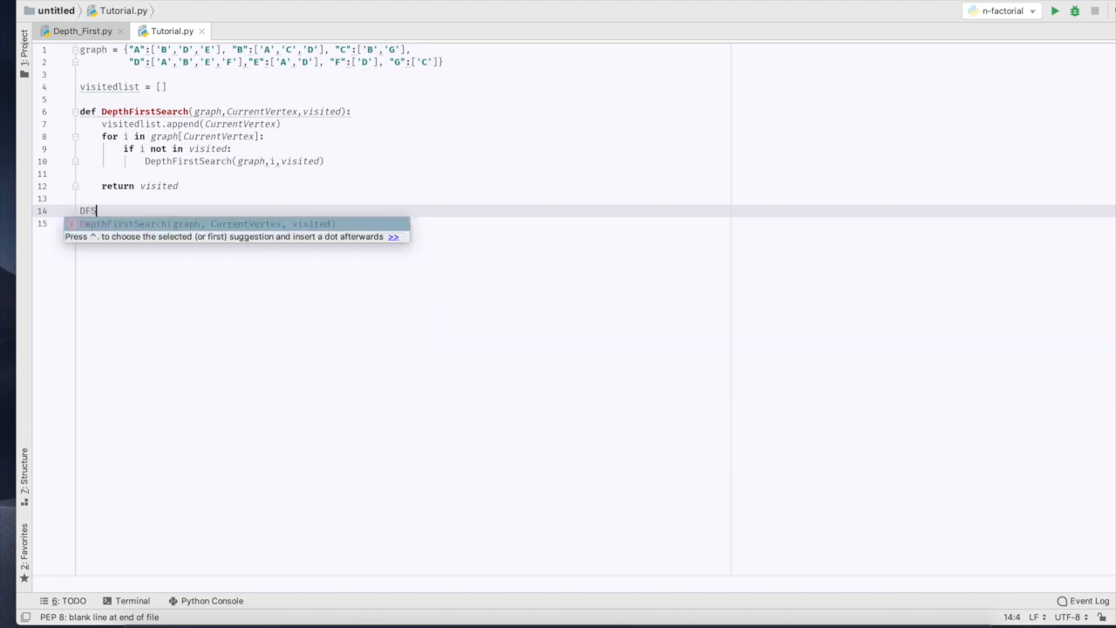
{"action": "type", "text": " = D"}
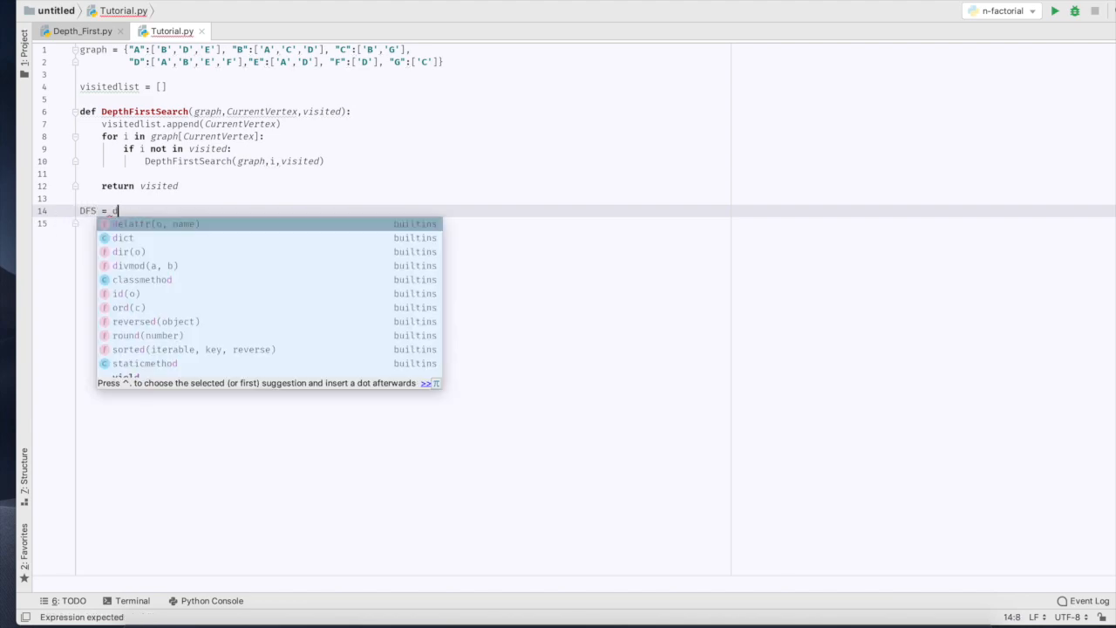
- Assign DFS = DepthFirstSearch(graph, 'A', visitedlist) after checking vertex 'A' in the graph
{"action": "key", "text": "Tab"}
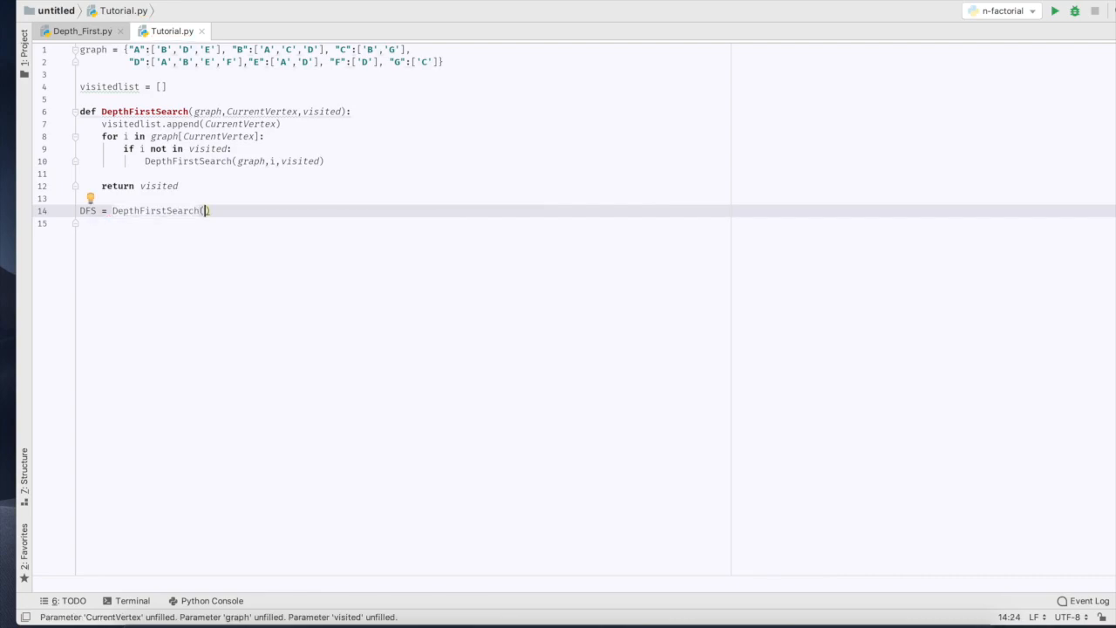
{"action": "type", "text": "graph, "}
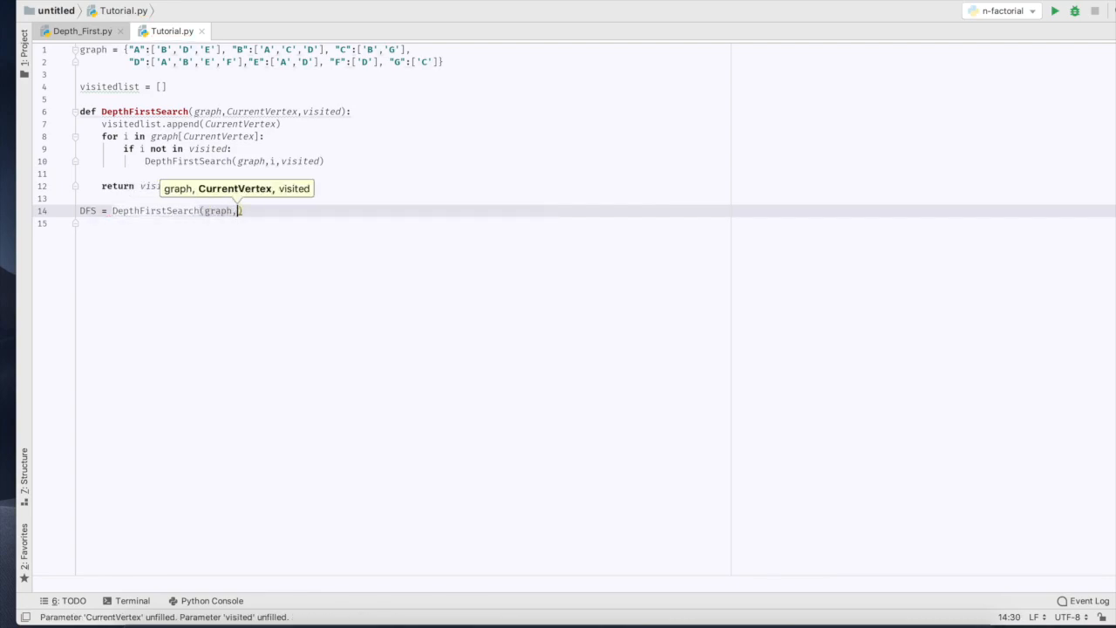
{"action": "type", "text": "'A"}
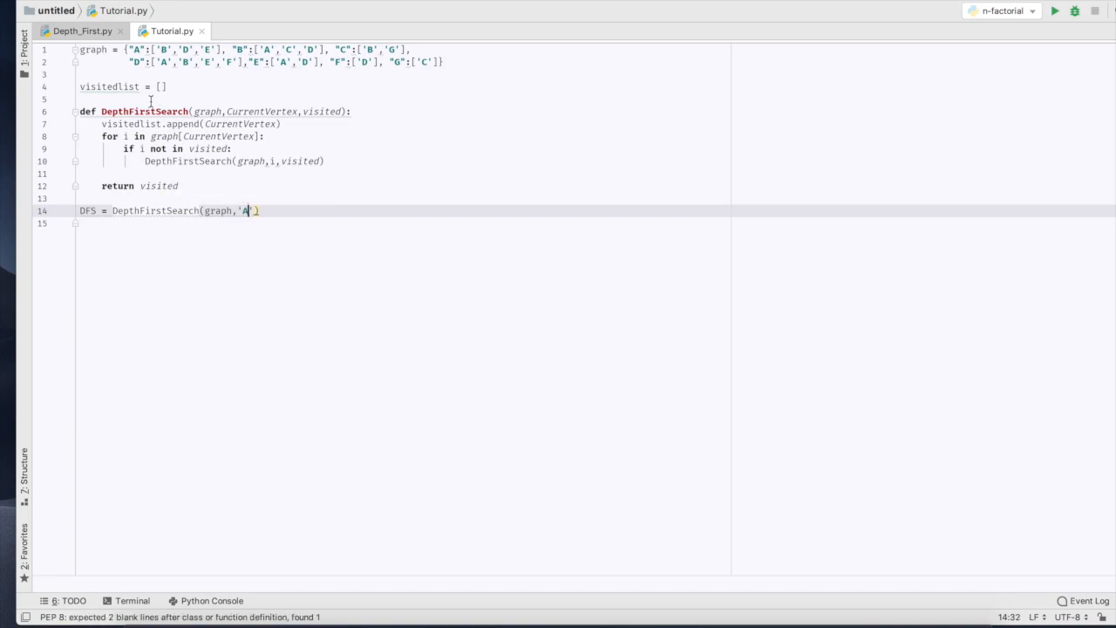
{"action": "left_click", "coordinate": [133, 50]}
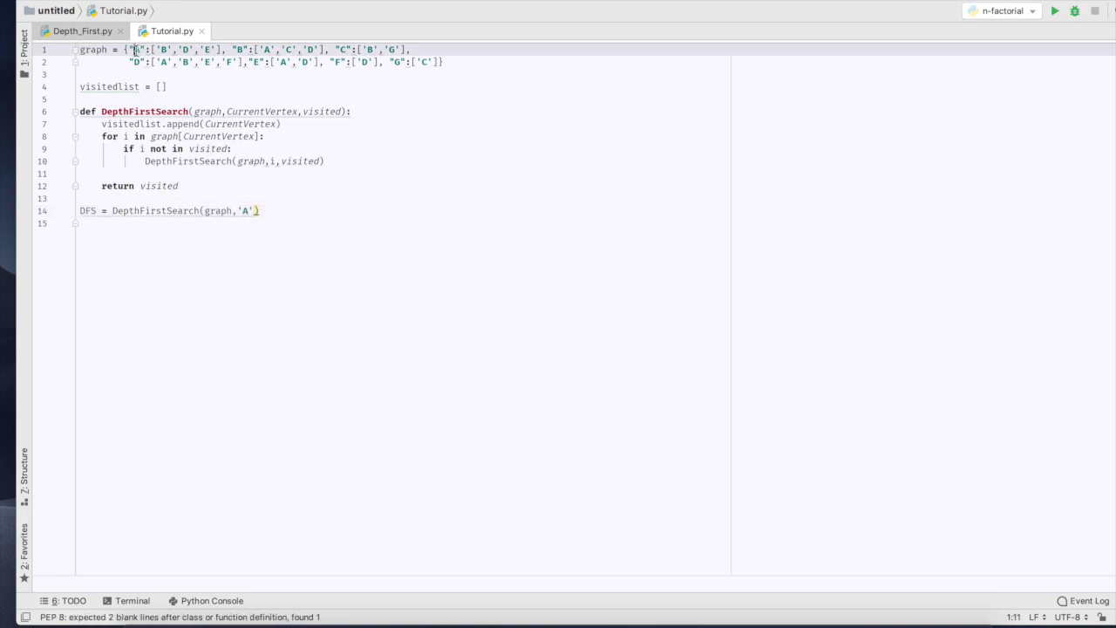
{"action": "left_click", "coordinate": [255, 212]}
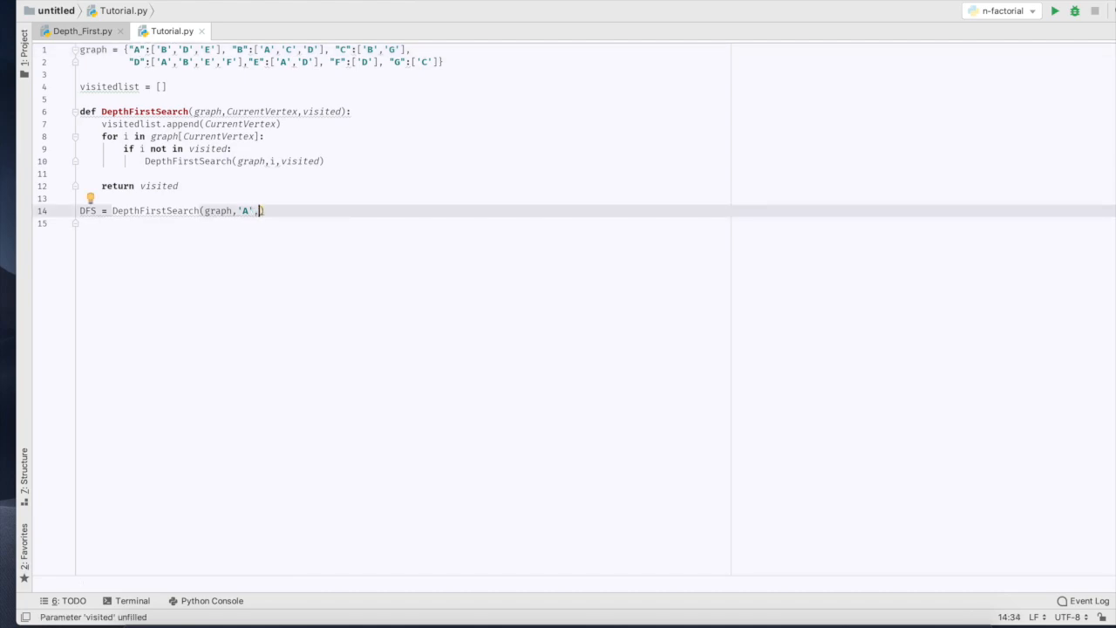
{"action": "type", "text": ",v"}
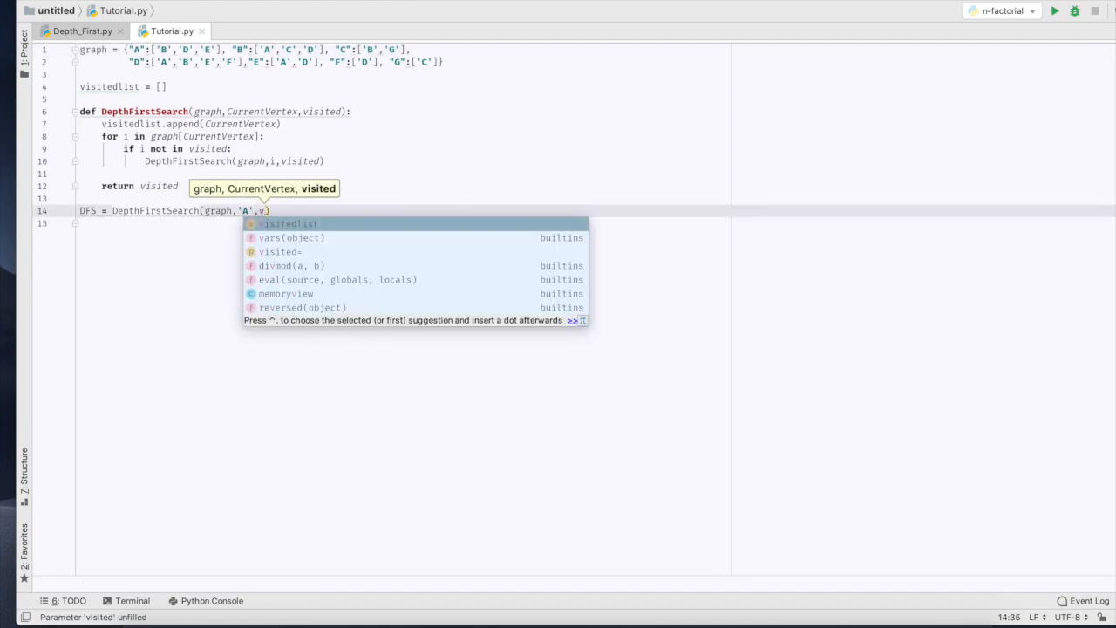
{"action": "key", "text": "Tab"}
{"action": "key", "text": "Escape"}
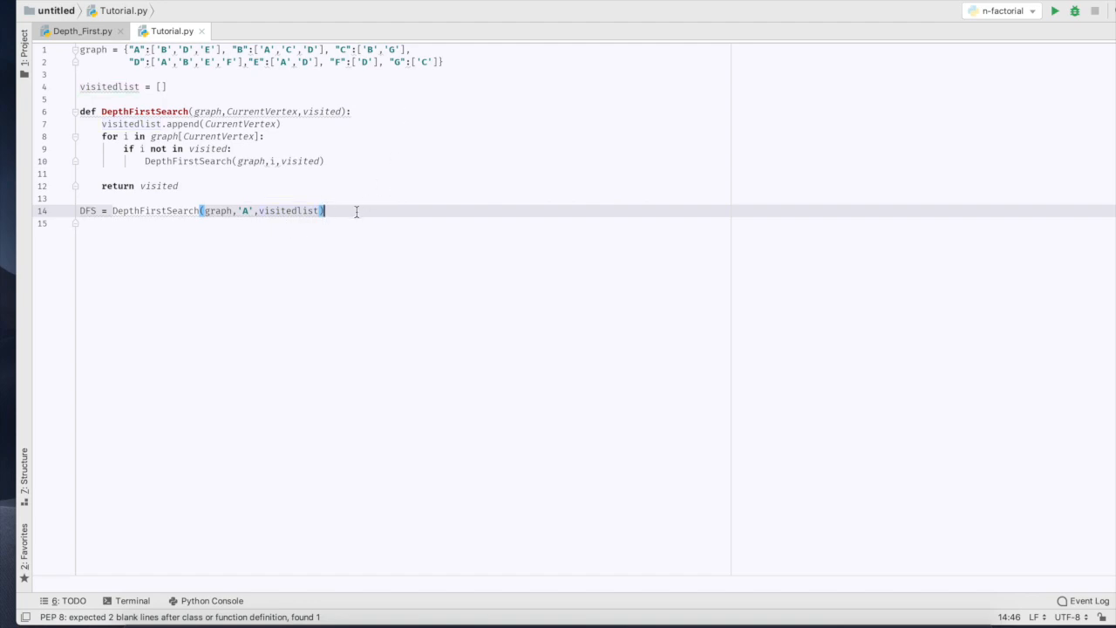
{"action": "key", "text": "Return"}
{"action": "type", "text": "prin"}
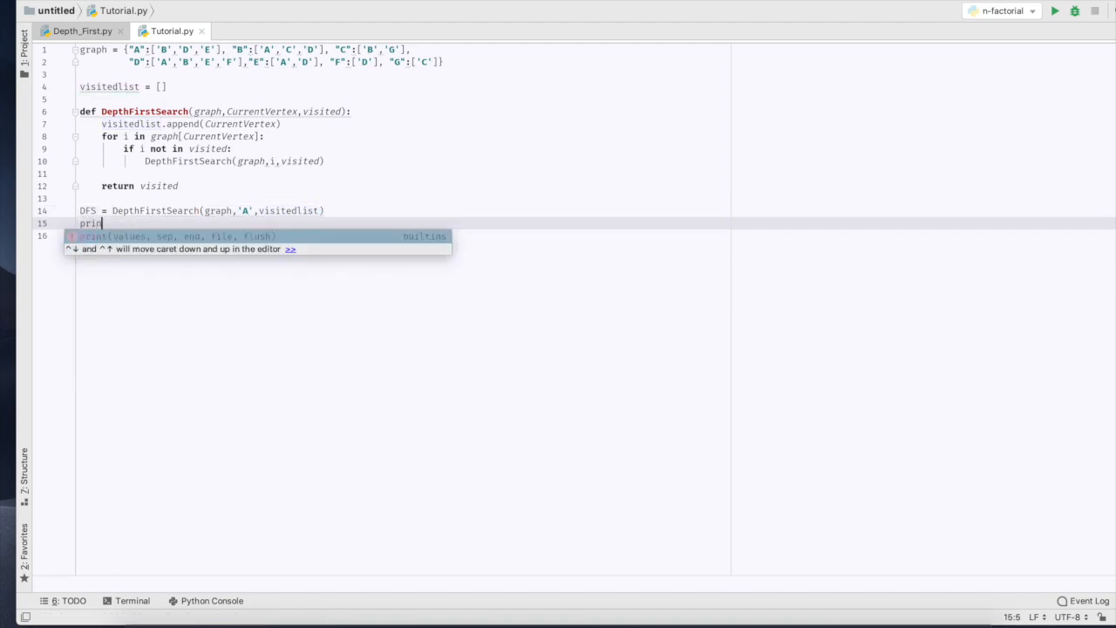
{"action": "type", "text": "t(DFS"}
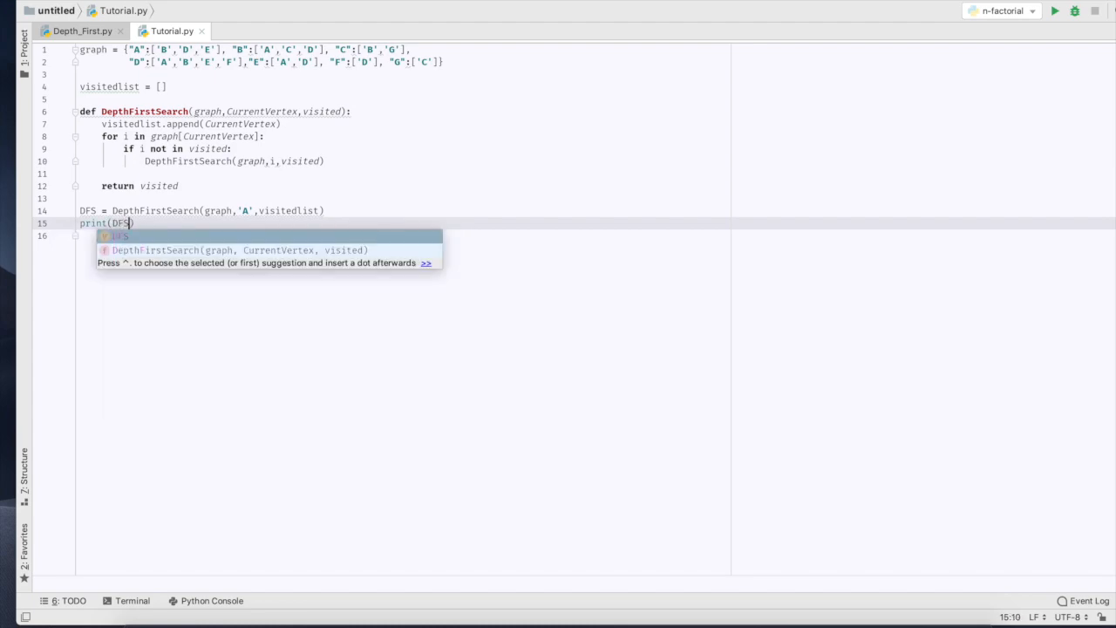
- Print the result with print(str(DFS)) on the following line
{"action": "key", "text": "Escape"}
{"action": "key", "text": "Left"}
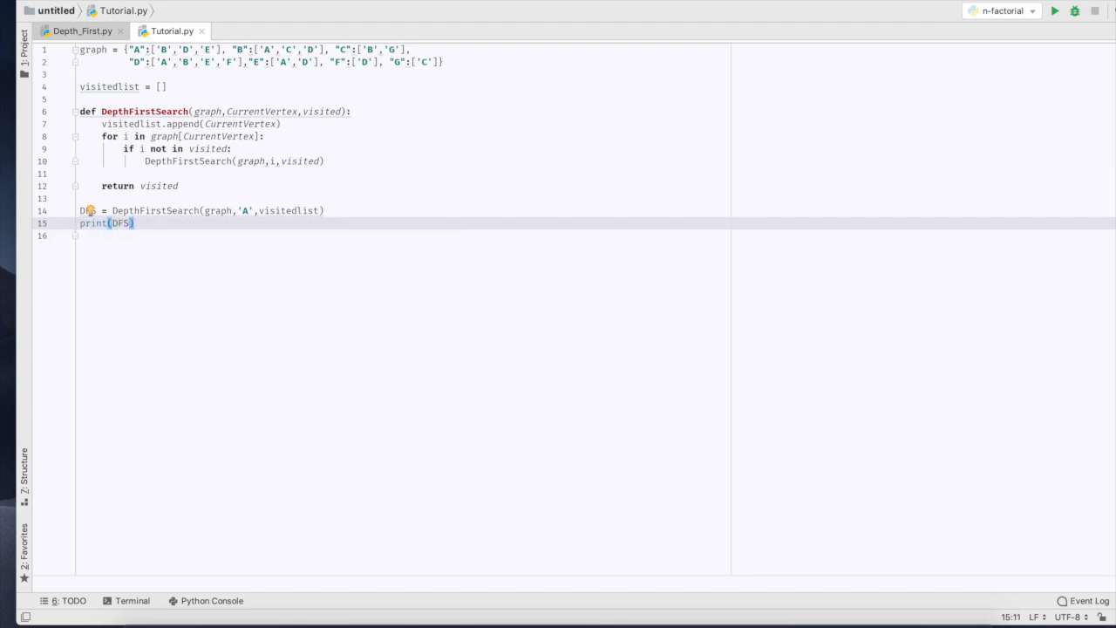
{"action": "key", "text": "Left"}
{"action": "key", "text": "Left"}
{"action": "type", "text": "str("}
{"action": "key", "text": "Right"}
{"action": "key", "text": "Right"}
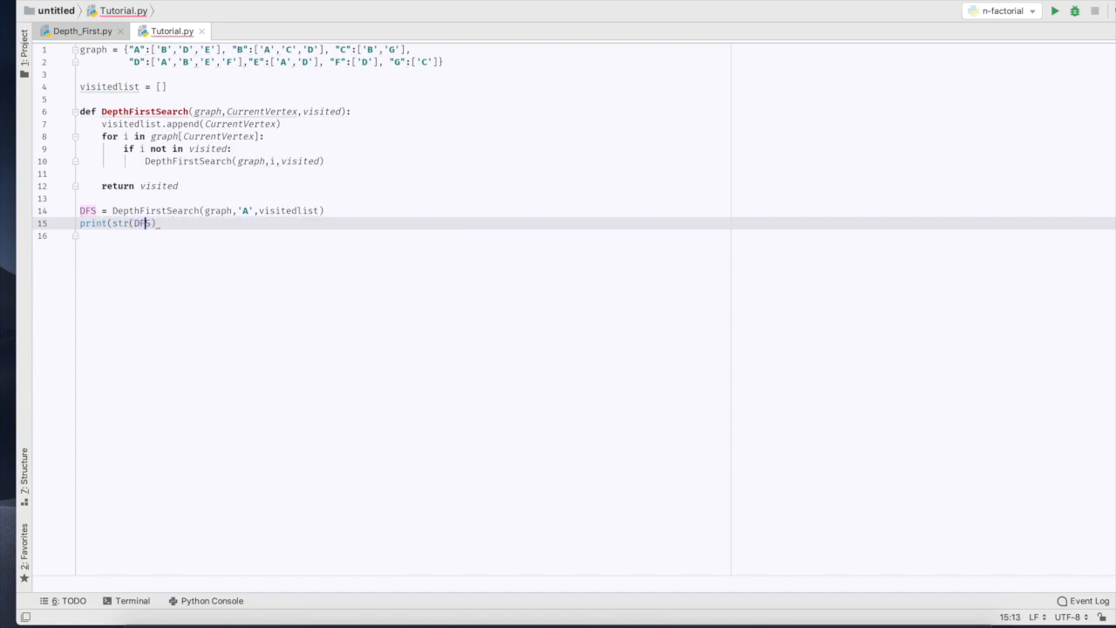
{"action": "key", "text": "Right"}
{"action": "type", "text": ")"}
{"action": "key", "text": "Return"}
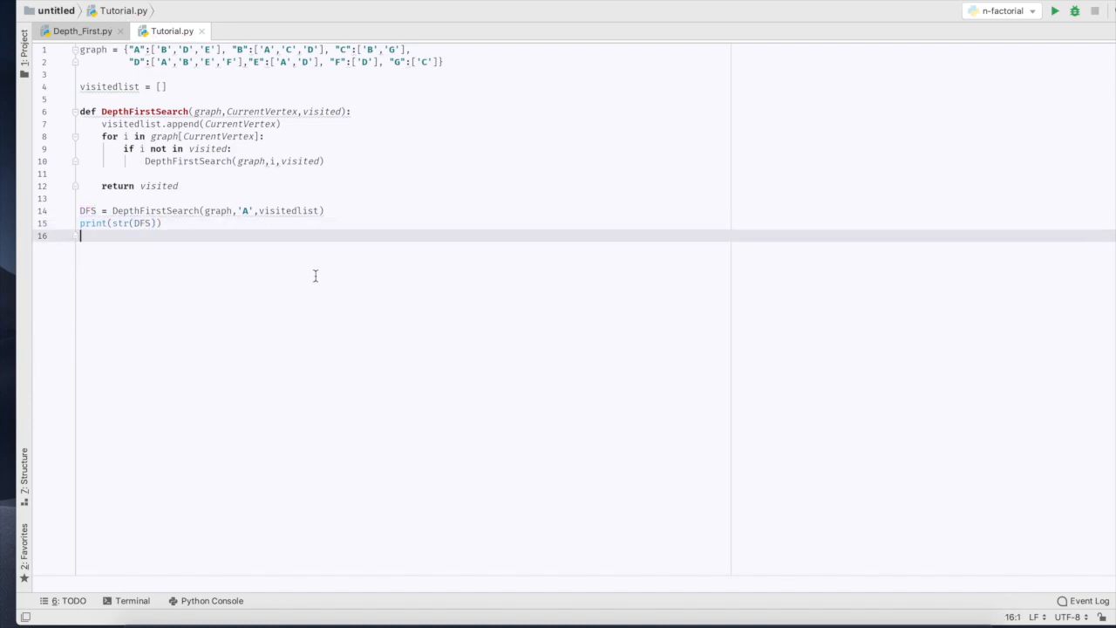
- Run the Tutorial script via Run > Run…
{"action": "left_click", "coordinate": [436, 2]}
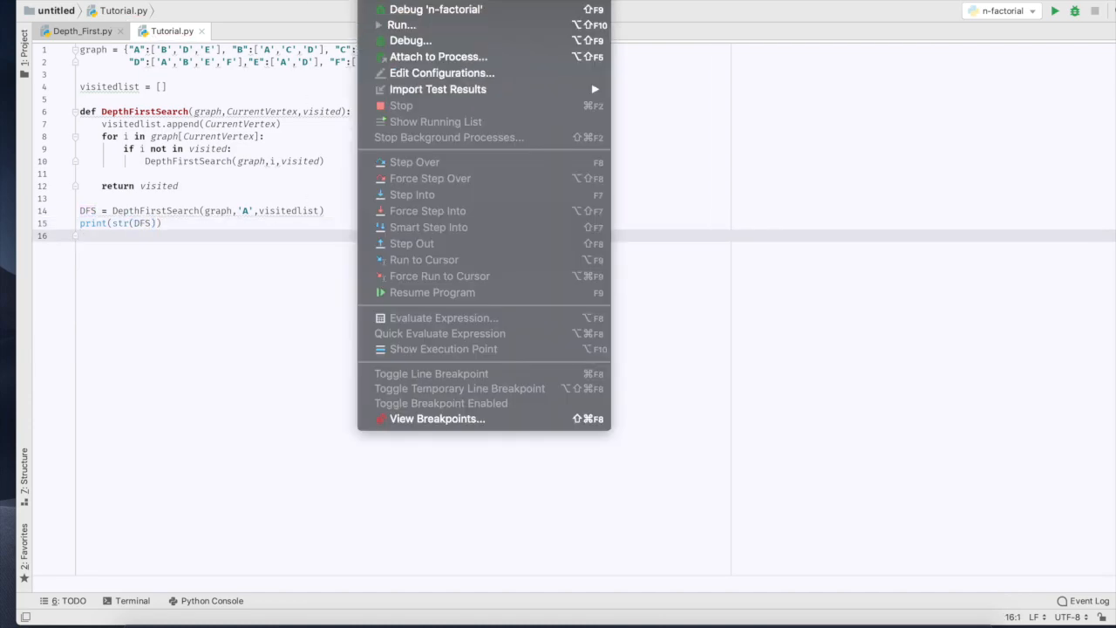
{"action": "left_click", "coordinate": [397, 26]}
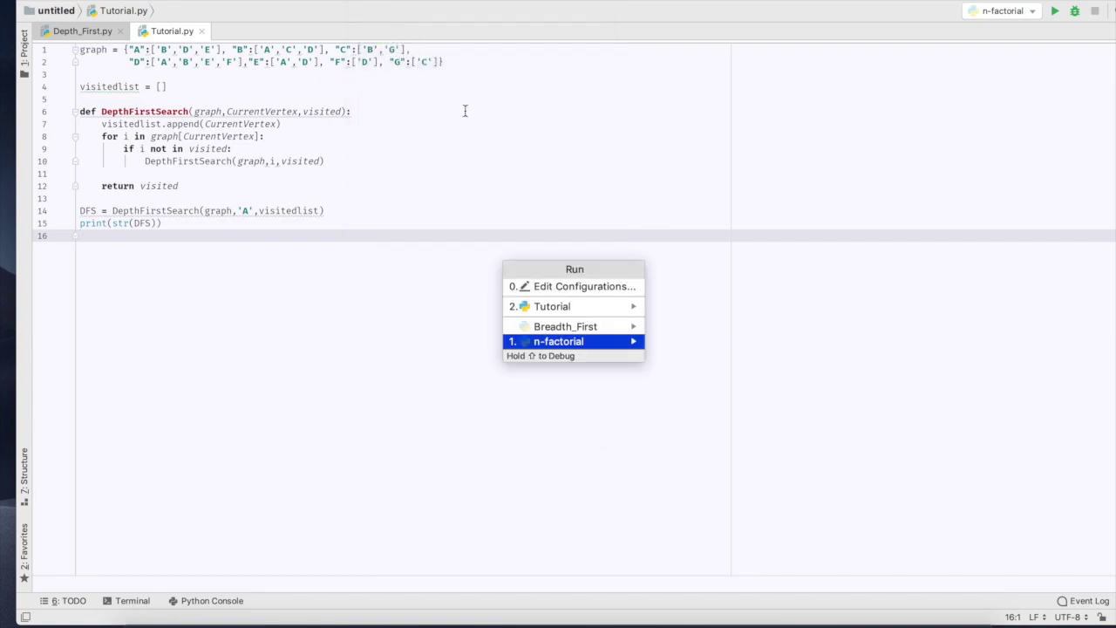
{"action": "left_click", "coordinate": [580, 307]}
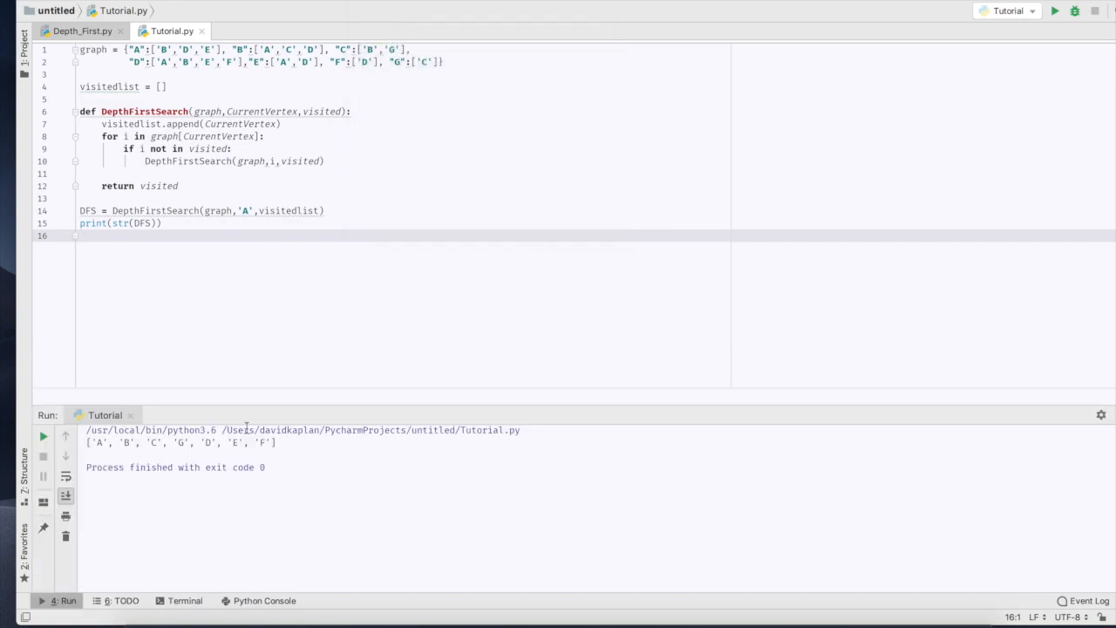
- Highlight the printed traversal ['A','B','C','G','D','E','F'] in the Run panel
{"action": "left_click", "coordinate": [90, 444]}
{"action": "left_click_drag", "start_coordinate": [87, 443], "coordinate": [290, 443]}
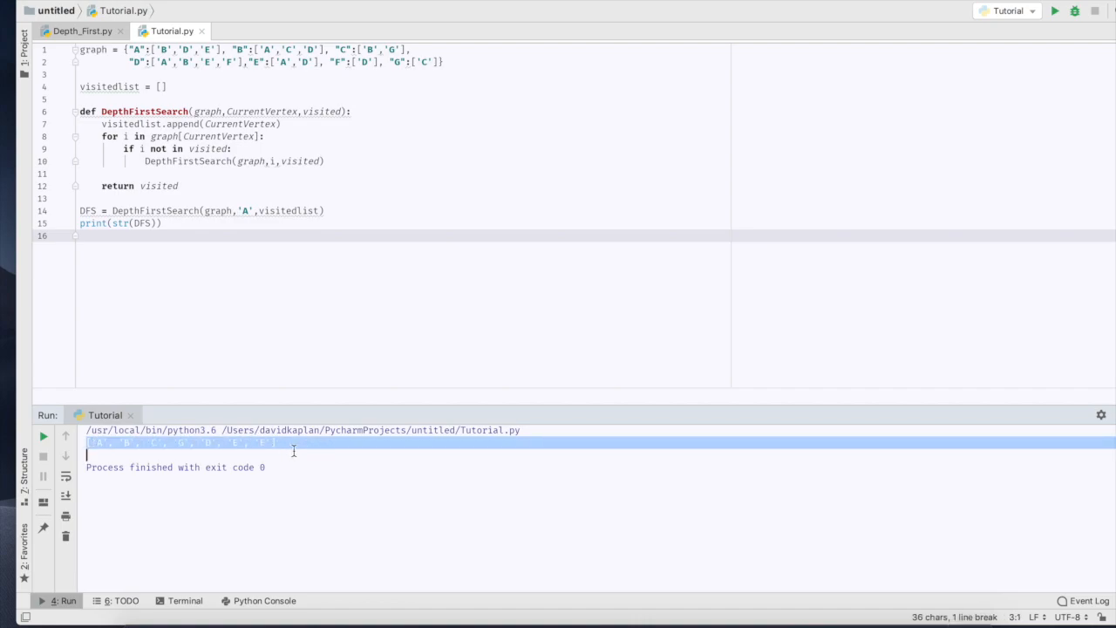
{"action": "left_click", "coordinate": [291, 444]}
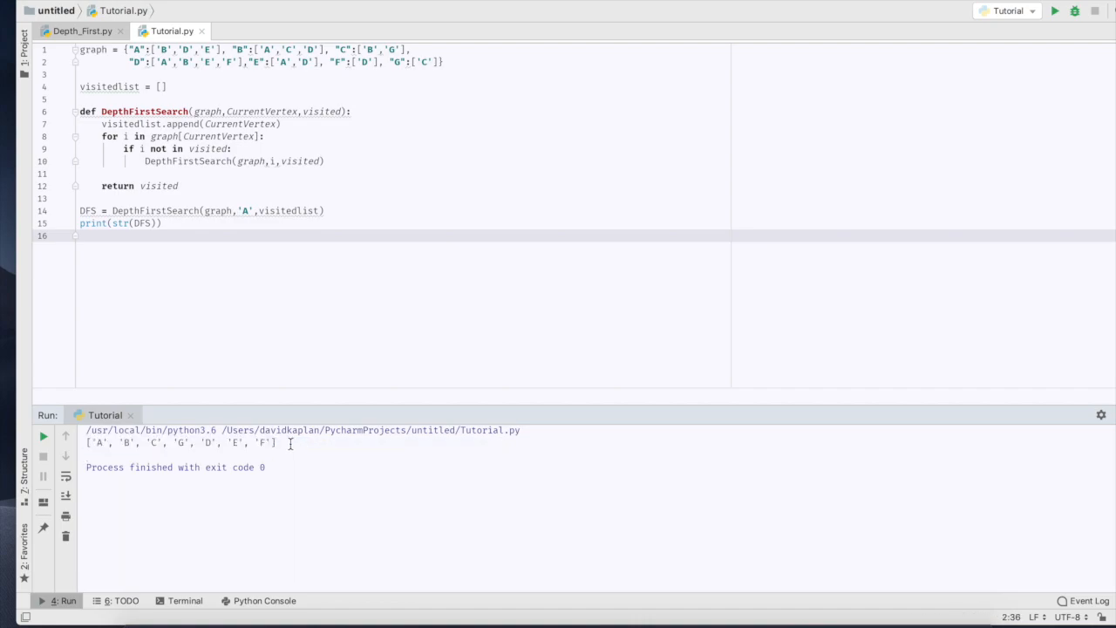